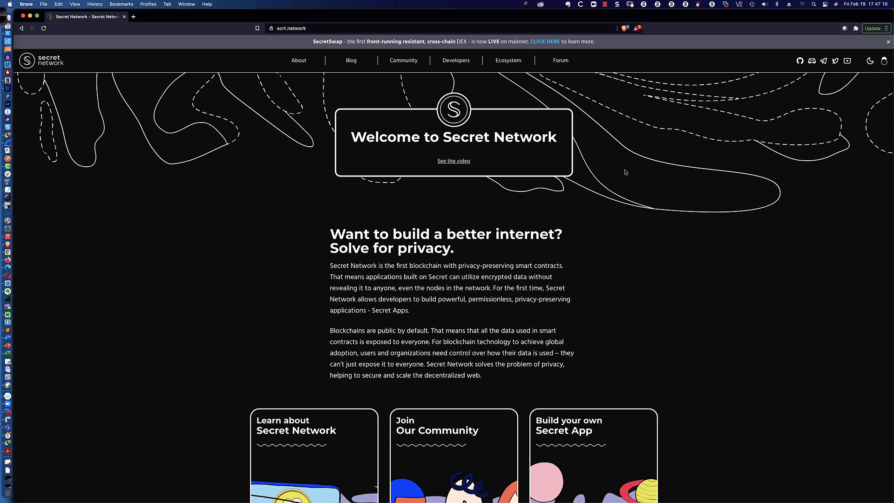
# Scroll the Secret Network homepage down past the cards and SecretSwap announcement to Latest Blog Posts.
pyautogui.scroll(-6, 693, 206)
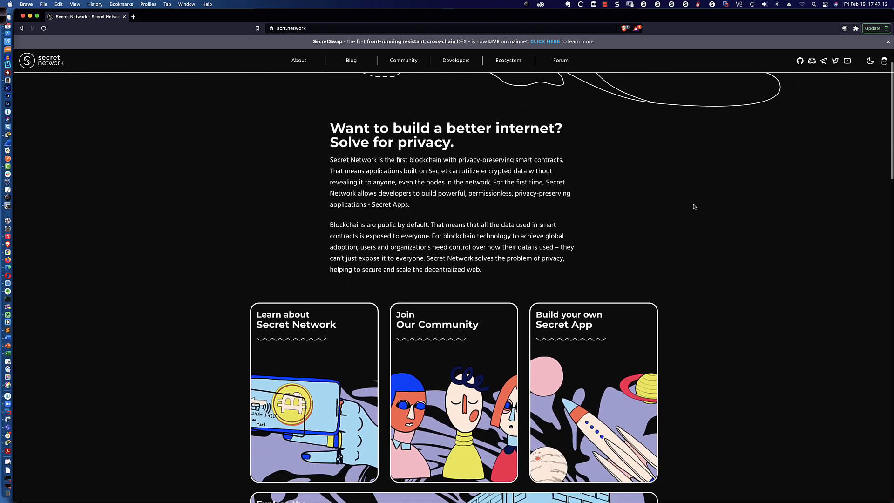
pyautogui.scroll(-8, 694, 206)
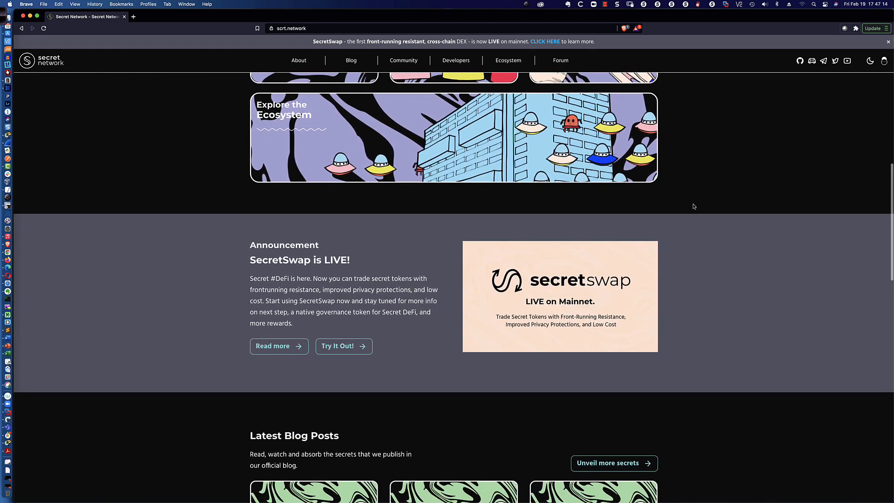
pyautogui.scroll(-5, 693, 206)
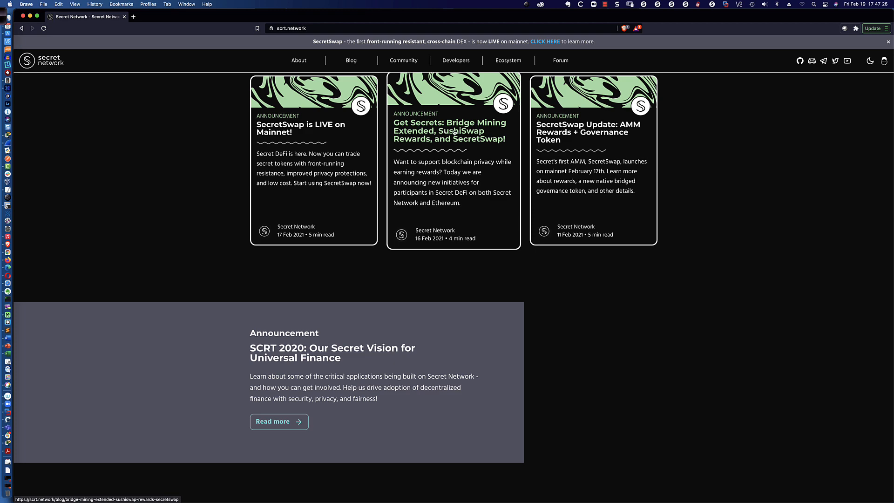
# Open the 'Get Secrets: Bridge Mining Extended' post and follow its 'earn 20-30% APY on the bridge' link.
pyautogui.click(454, 133)
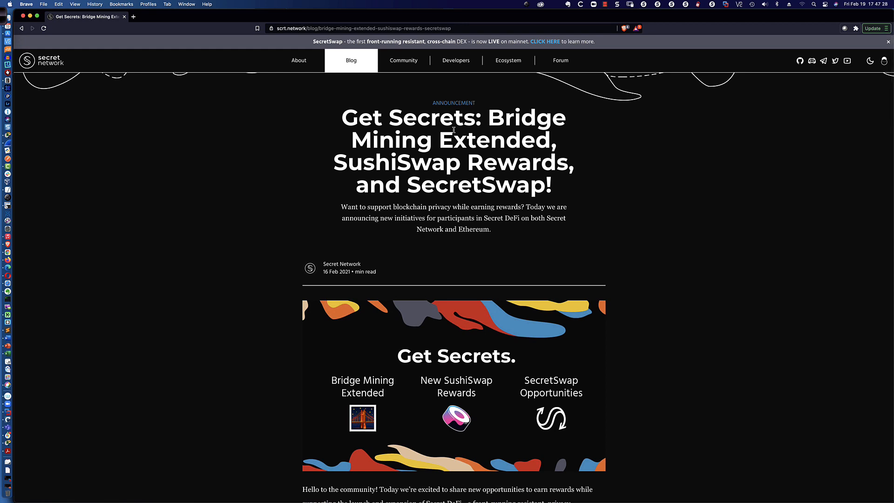
pyautogui.scroll(-5, 650, 207)
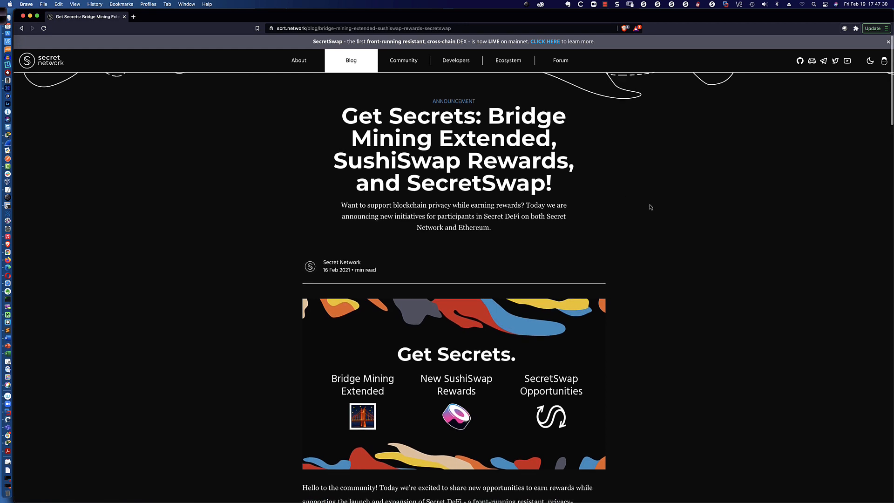
pyautogui.scroll(-12, 651, 207)
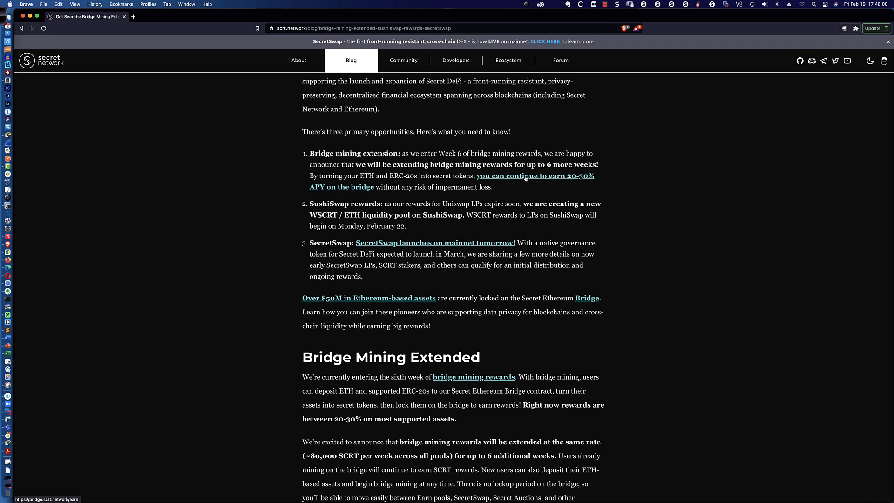
pyautogui.click(526, 178)
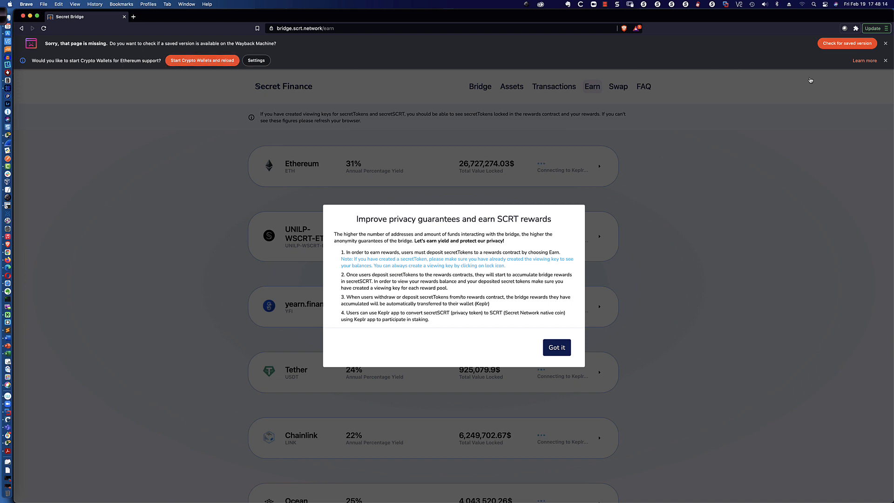
# Close the crypto-wallets and missing-page info bars, then dismiss the privacy rewards notice with 'Got it'.
pyautogui.click(884, 60)
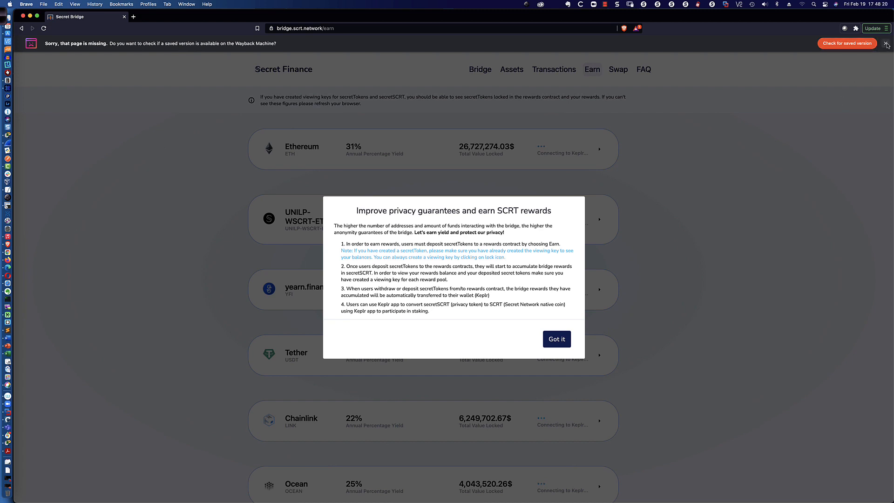
pyautogui.click(885, 44)
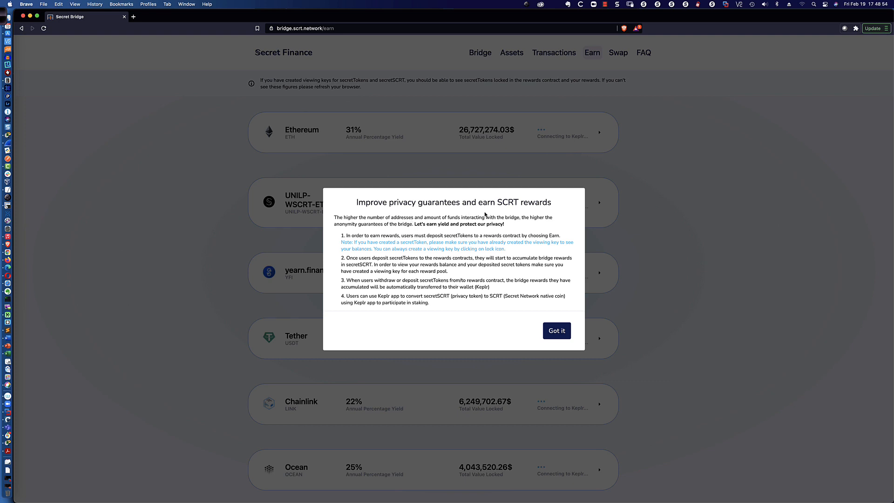
pyautogui.click(552, 332)
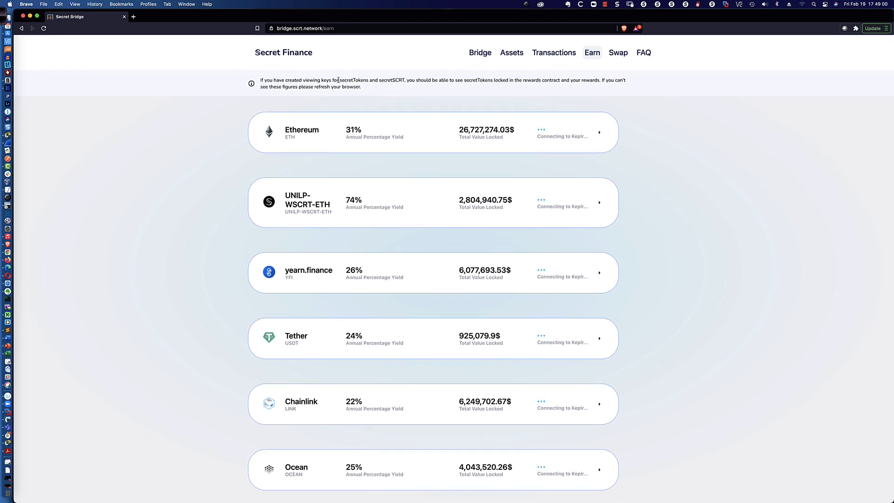
pyautogui.scroll(-5, 225, 148)
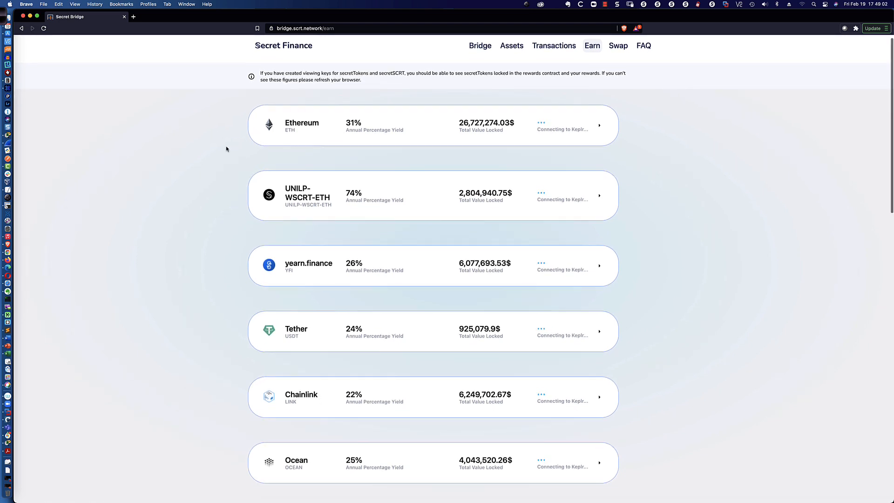
pyautogui.scroll(-5, 228, 148)
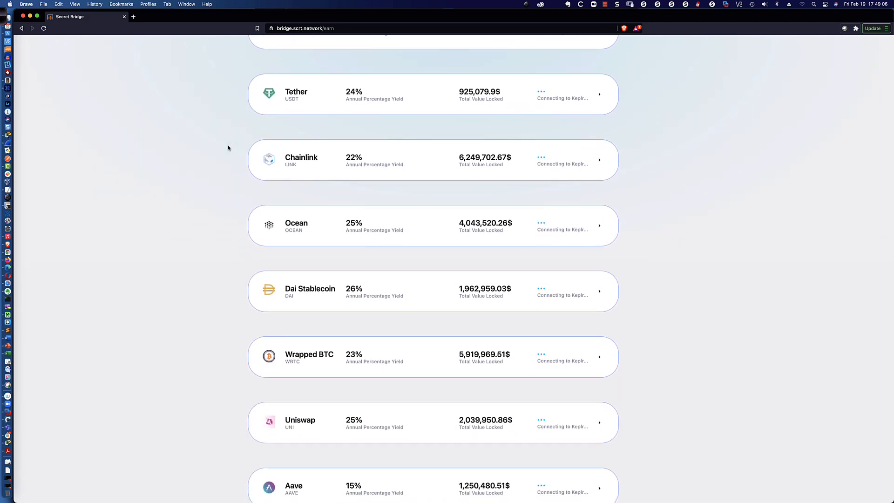
pyautogui.scroll(-9, 228, 148)
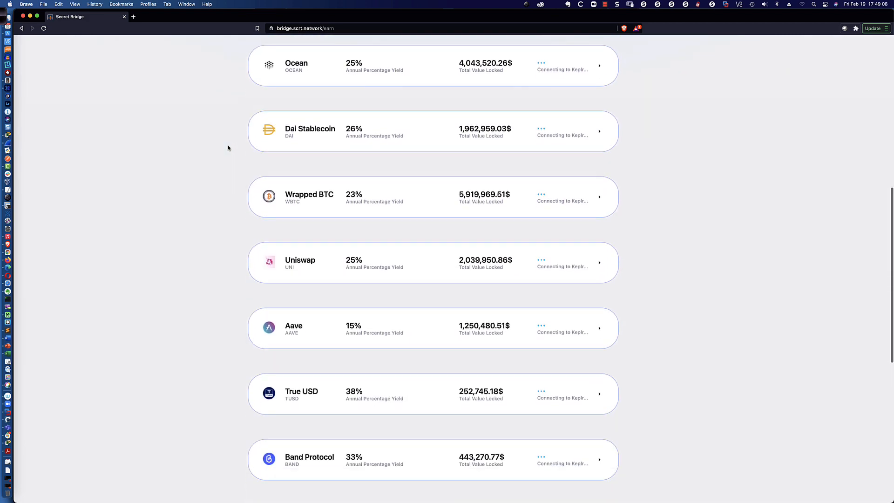
pyautogui.scroll(-9, 228, 147)
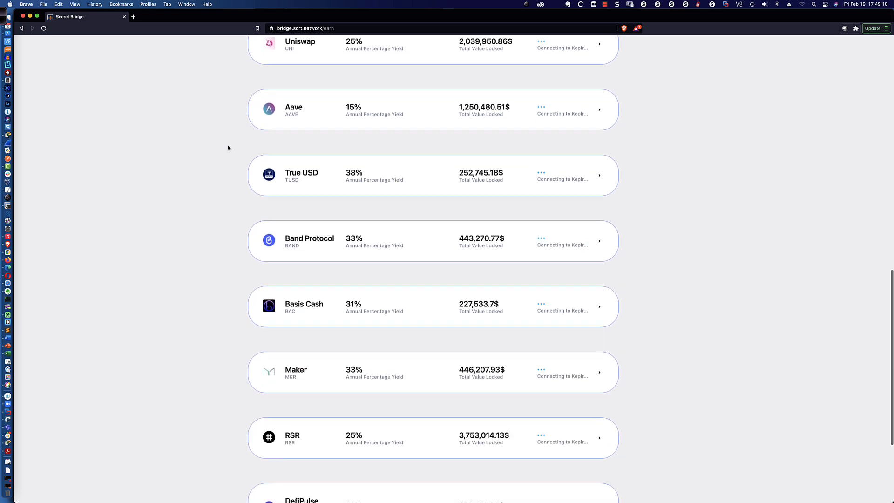
pyautogui.scroll(-4, 228, 148)
pyautogui.scroll(20, 227, 148)
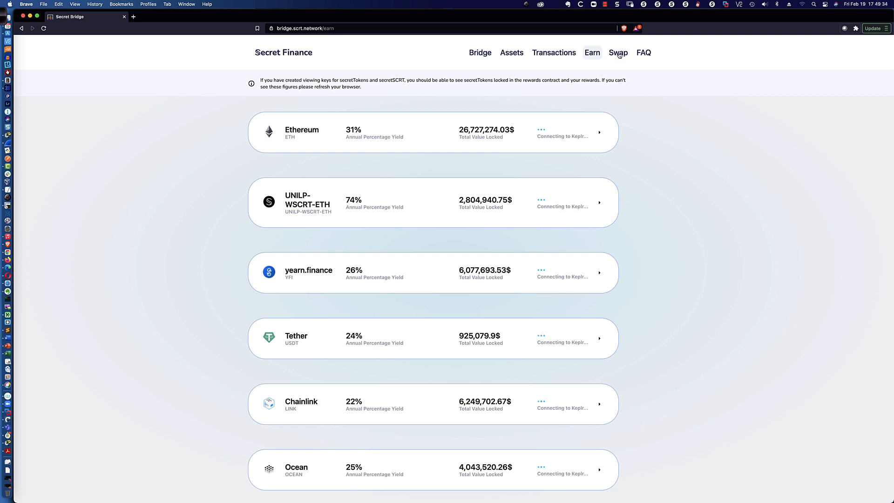
# Go to the Swap page and choose 'Login or install Keplr'.
pyautogui.click(619, 56)
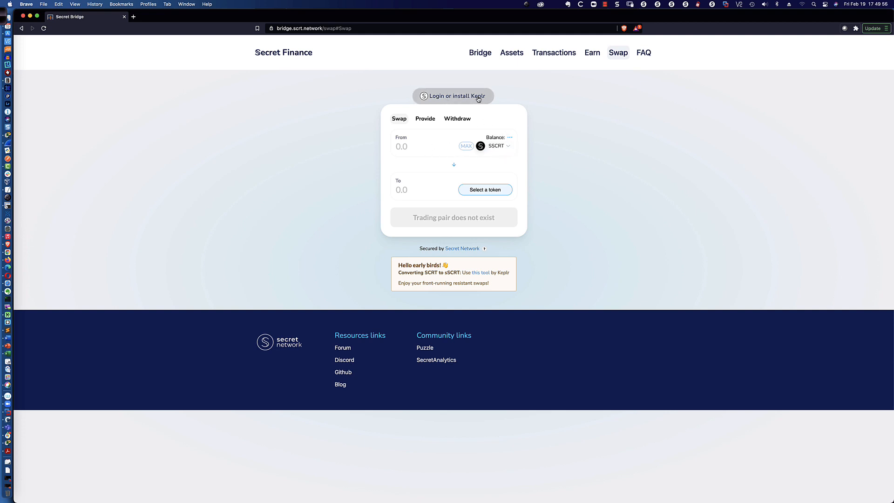
pyautogui.click(478, 99)
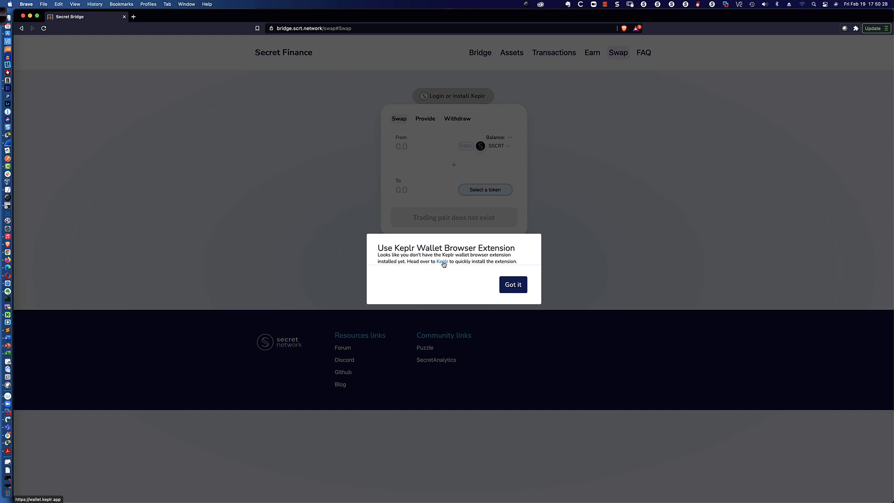
# Follow the Keplr link and choose 'Install for Chrome' to reach the extension's Web Store listing.
pyautogui.click(442, 262)
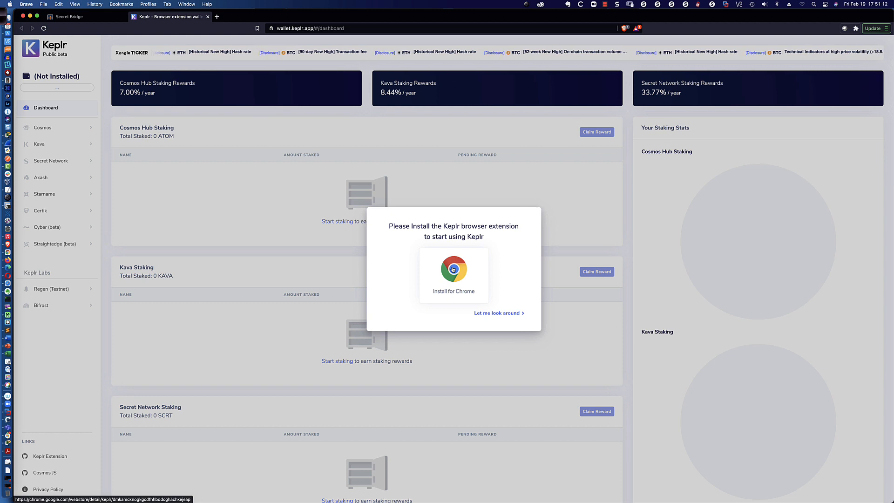
pyautogui.click(453, 269)
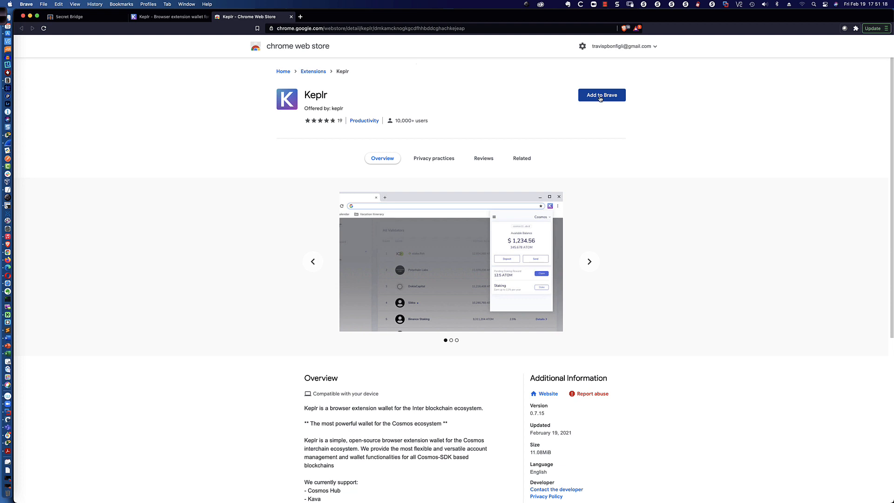
# Add the Keplr extension to Brave and confirm 'Add extension'.
pyautogui.click(600, 98)
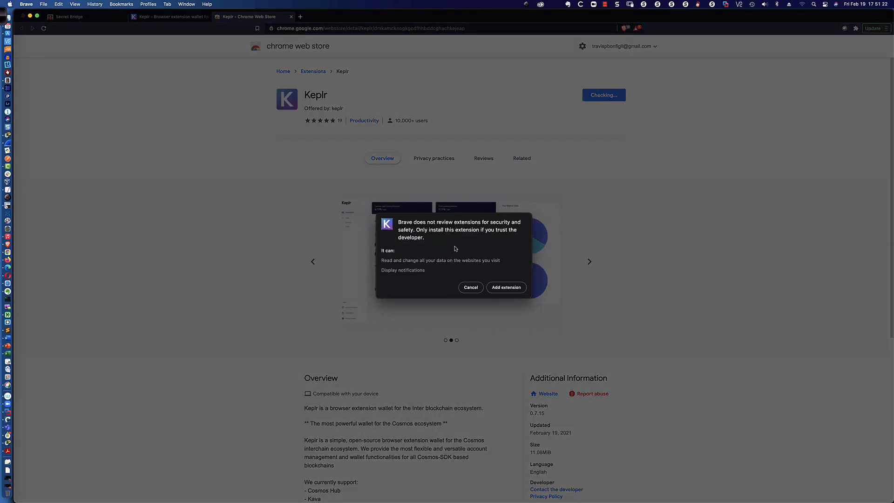
pyautogui.click(506, 288)
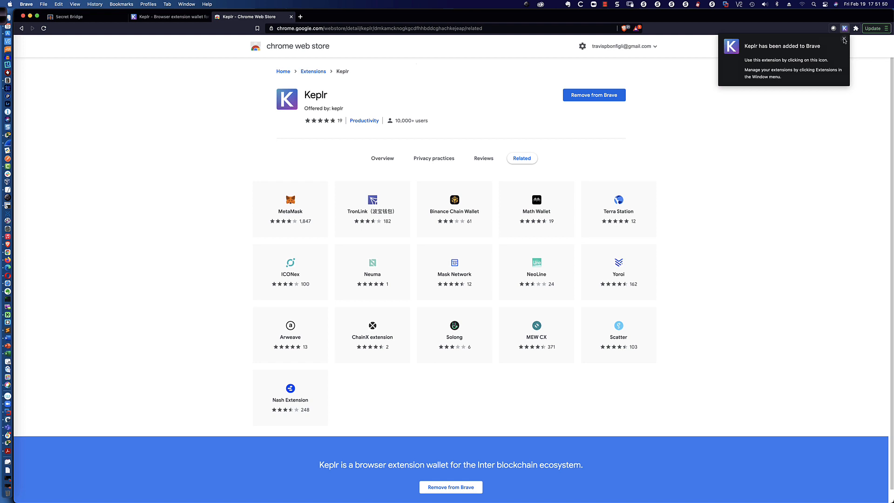
# Pin Keplr to the toolbar, unpin Cisco Webex, and close the Keplr Web Store tab.
pyautogui.click(844, 39)
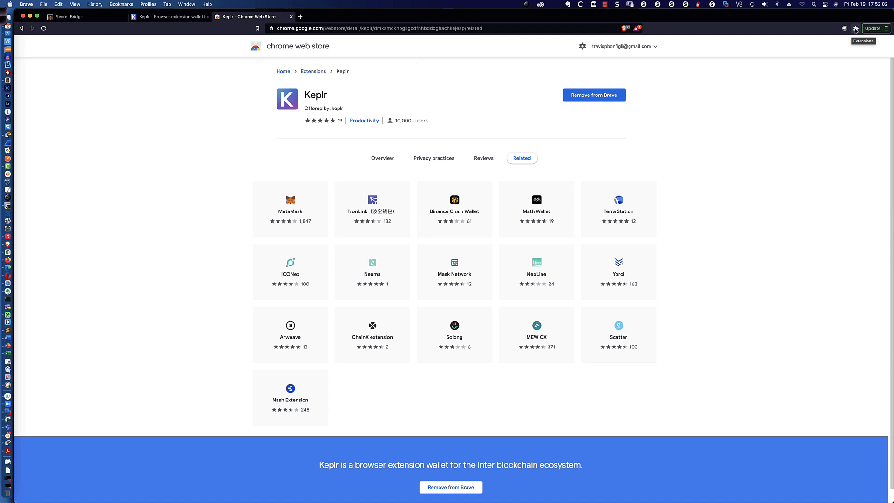
pyautogui.click(856, 29)
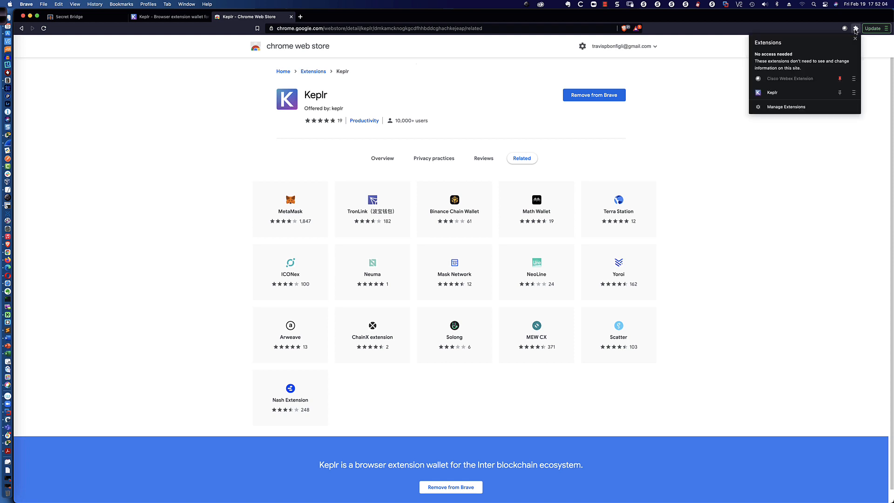
pyautogui.click(839, 93)
pyautogui.click(839, 78)
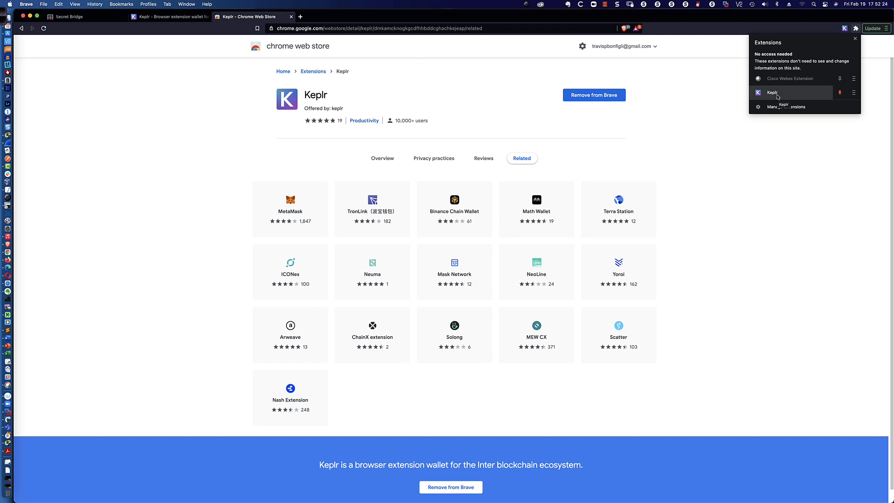
pyautogui.click(732, 98)
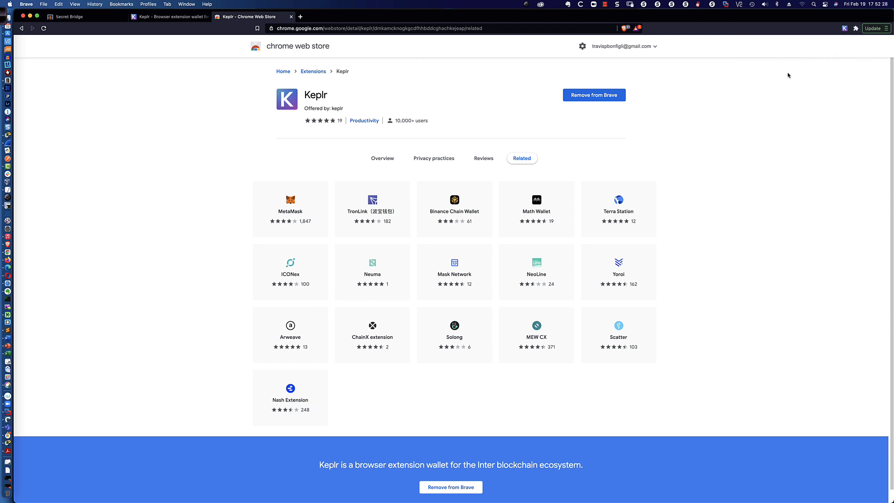
pyautogui.click(290, 16)
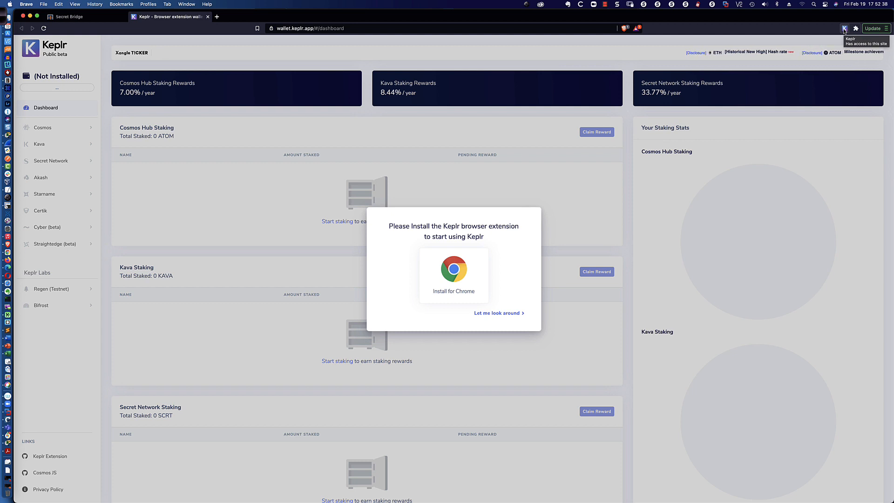
# Open the Keplr extension from the toolbar to launch its register page.
pyautogui.click(844, 28)
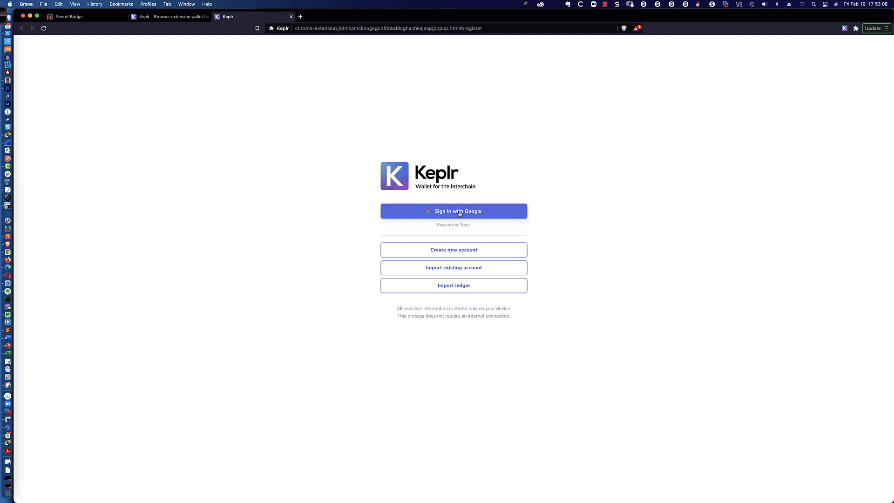
# Choose 'Sign in with Google', enter the account name, set and confirm a new password, then submit.
pyautogui.click(459, 213)
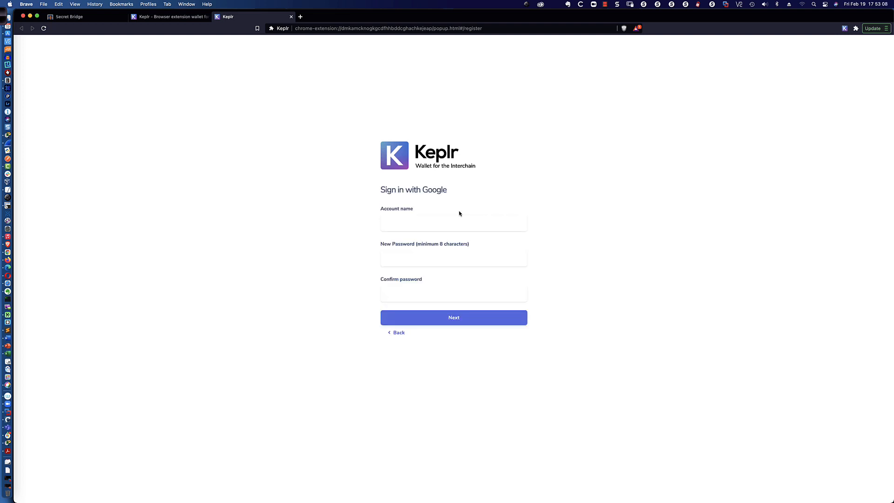
pyautogui.click(415, 222)
pyautogui.press('Tab')
pyautogui.write('••••••')
pyautogui.press('BackSpace')
pyautogui.press('BackSpace')
pyautogui.press('BackSpace')
pyautogui.press('BackSpace')
pyautogui.write('••••••••••••••••')
pyautogui.click(454, 293)
pyautogui.write('•••••••••')
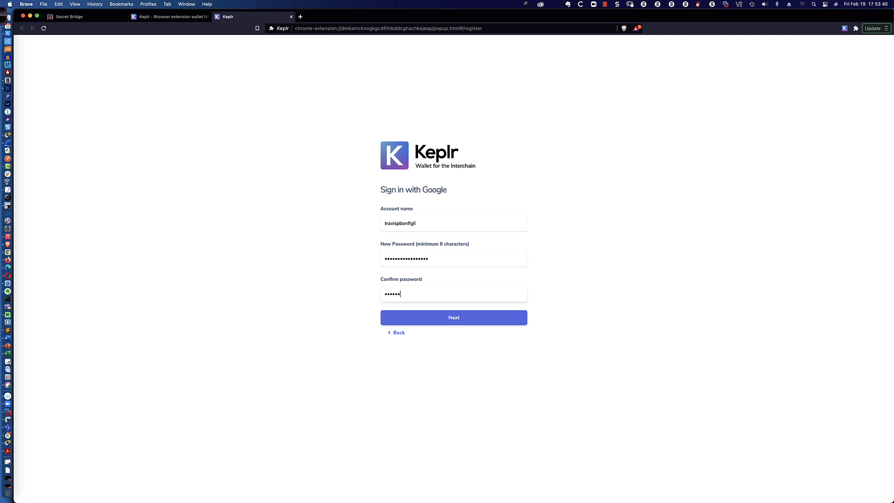
pyautogui.write('••••••••')
pyautogui.click(459, 316)
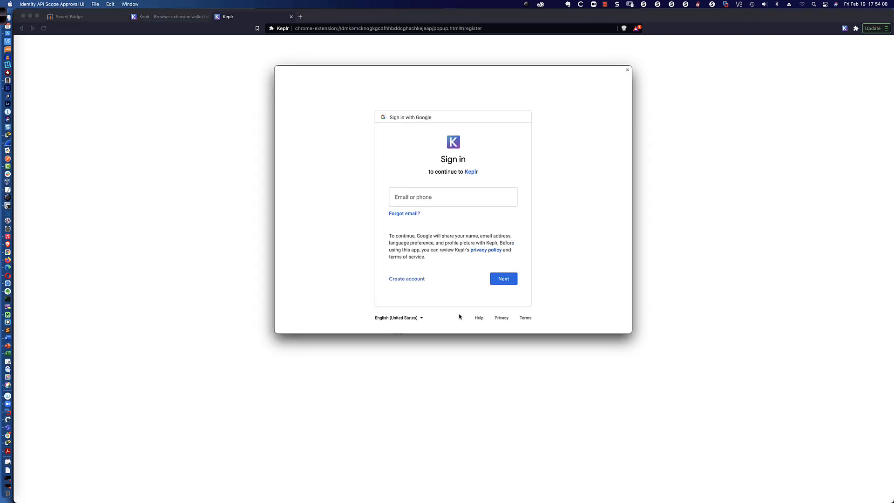
# Sign in to Google with the account's e-mail address and password.
pyautogui.click(409, 199)
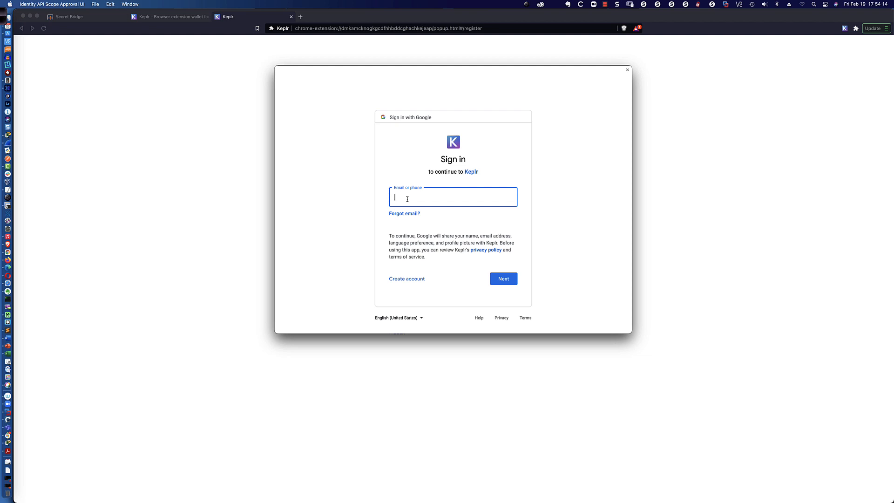
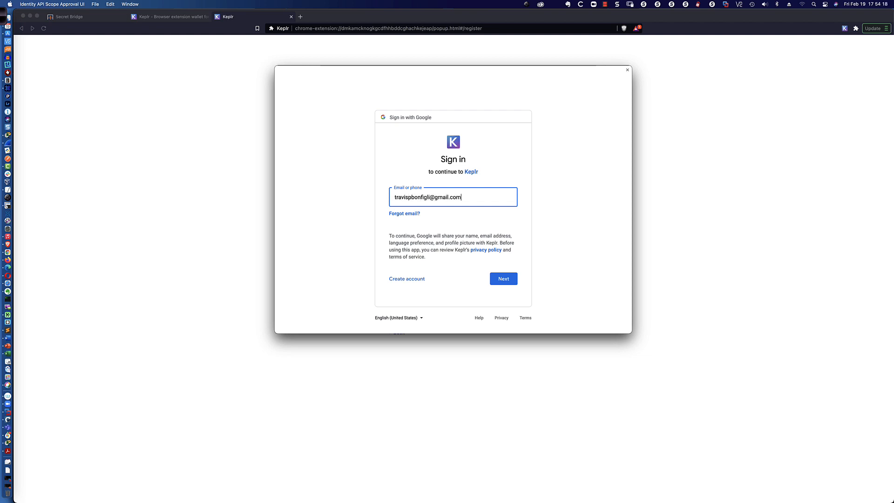
pyautogui.press('Return')
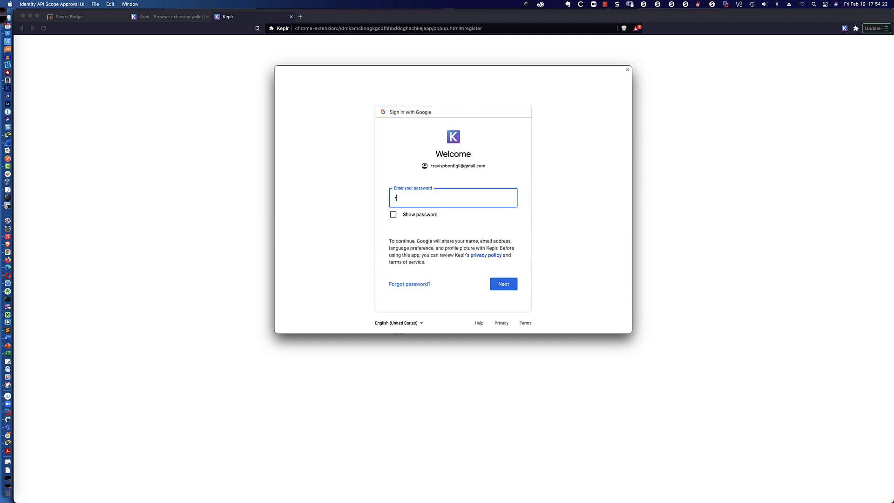
pyautogui.write('•••••••')
pyautogui.click(504, 284)
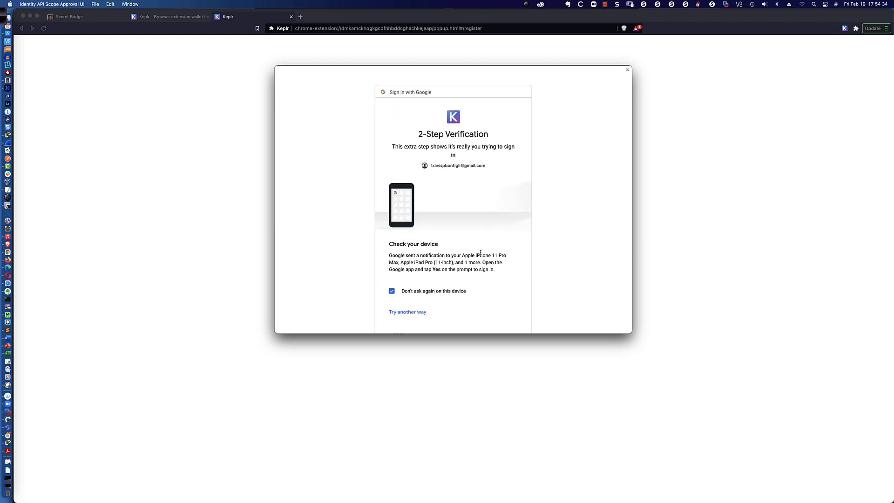
# Verify the sign-in with a text-message code, without remembering this device.
pyautogui.click(410, 312)
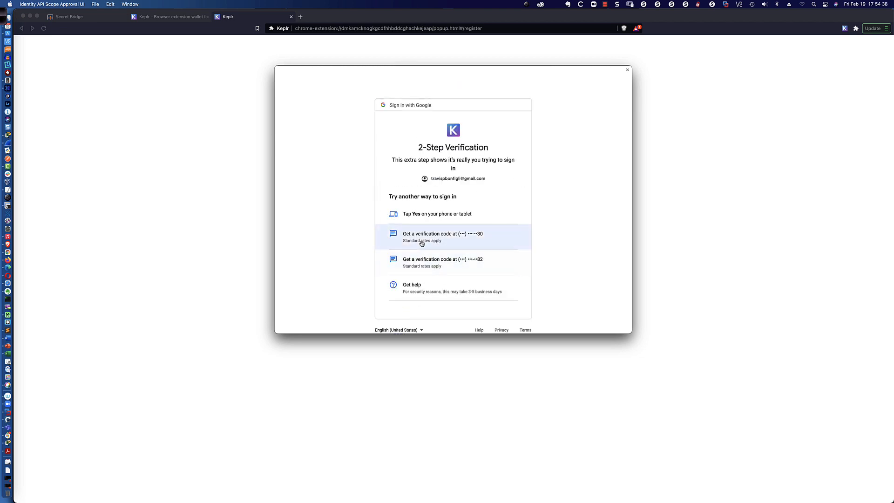
pyautogui.click(431, 237)
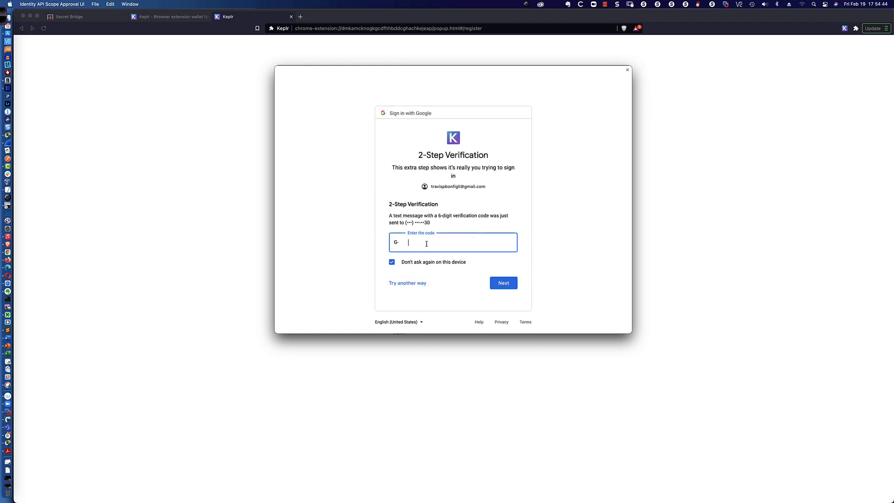
pyautogui.click(392, 262)
pyautogui.click(503, 287)
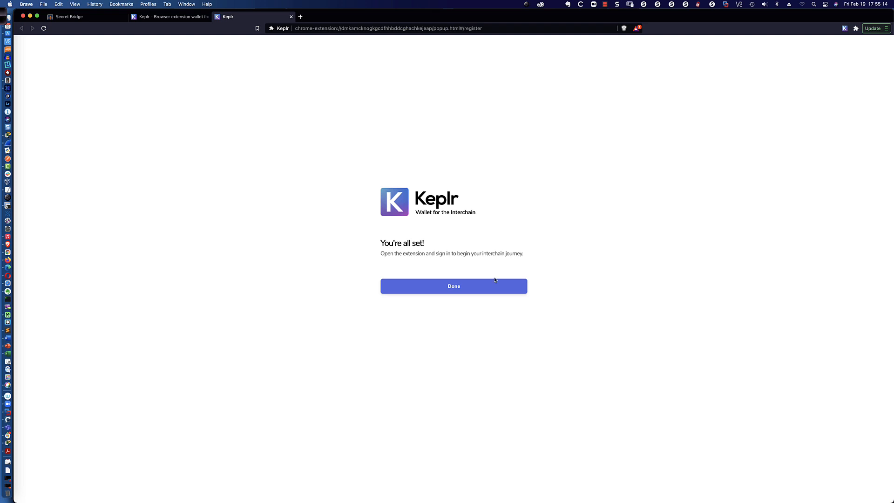
# Finish Keplr setup and reload the dashboard to show 291 SCRT staked with Citadel.one.
pyautogui.click(480, 285)
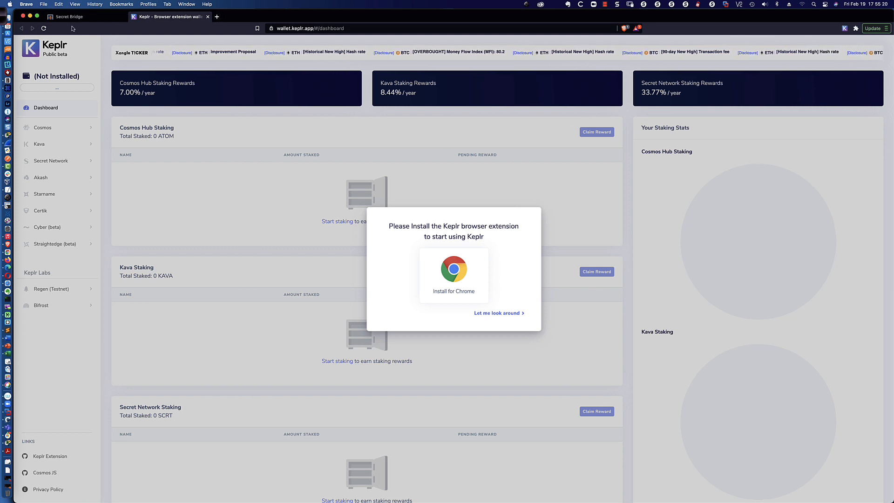
pyautogui.click(44, 28)
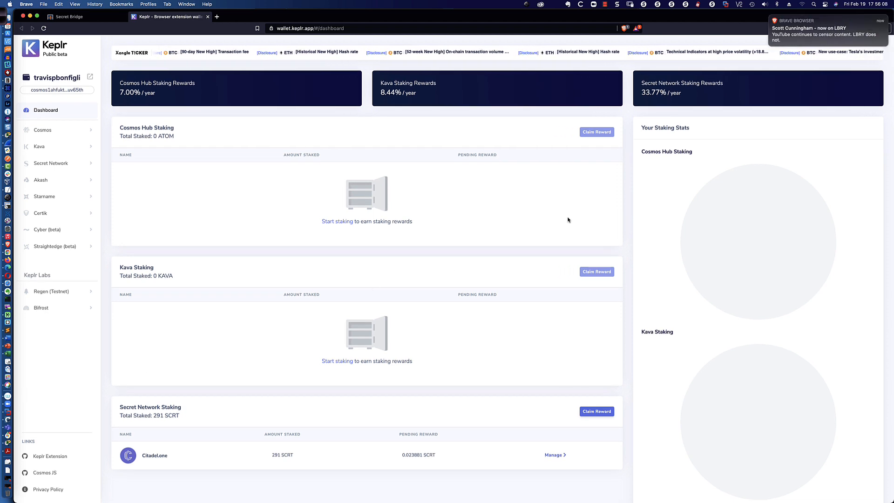
pyautogui.moveTo(768, 15)
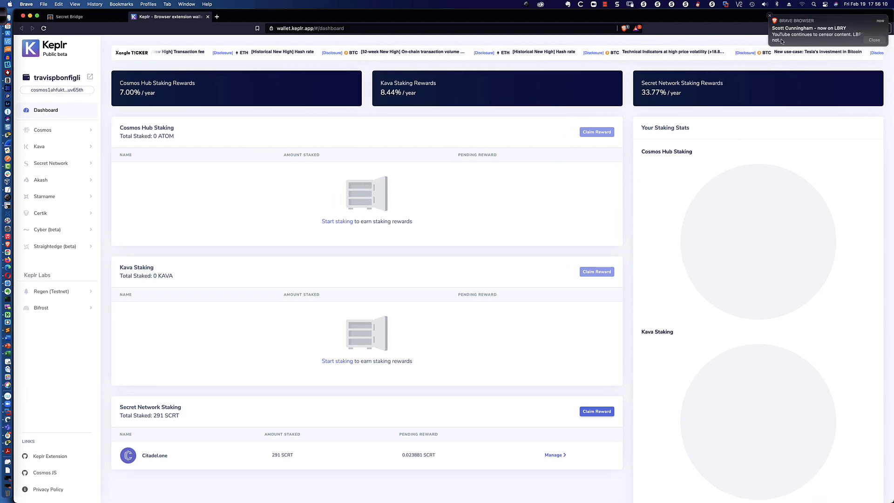
pyautogui.click(769, 17)
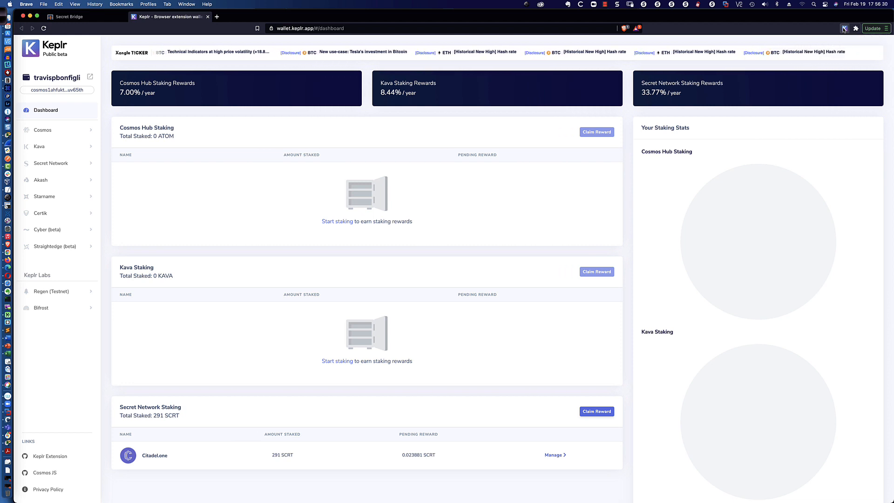
# Show the Keplr popup with $0 and 0 ATOM, annotate the address and Deposit button, then clear the marks.
pyautogui.click(844, 29)
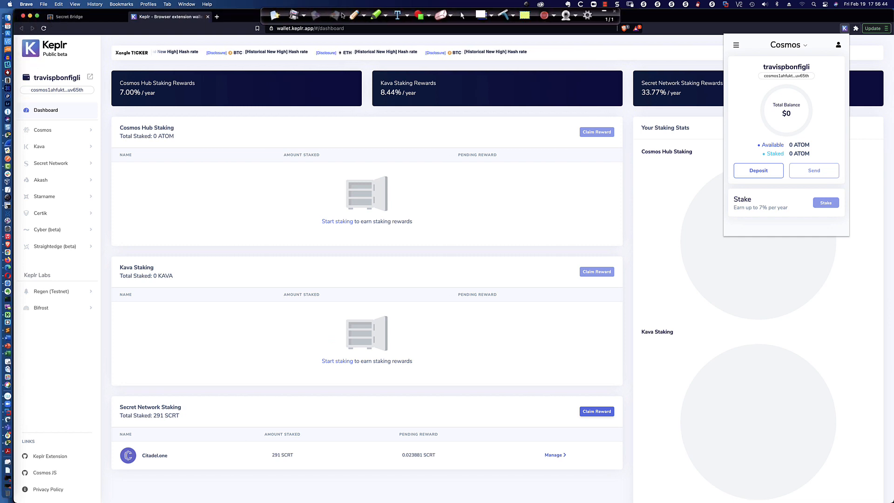
pyautogui.press('p')
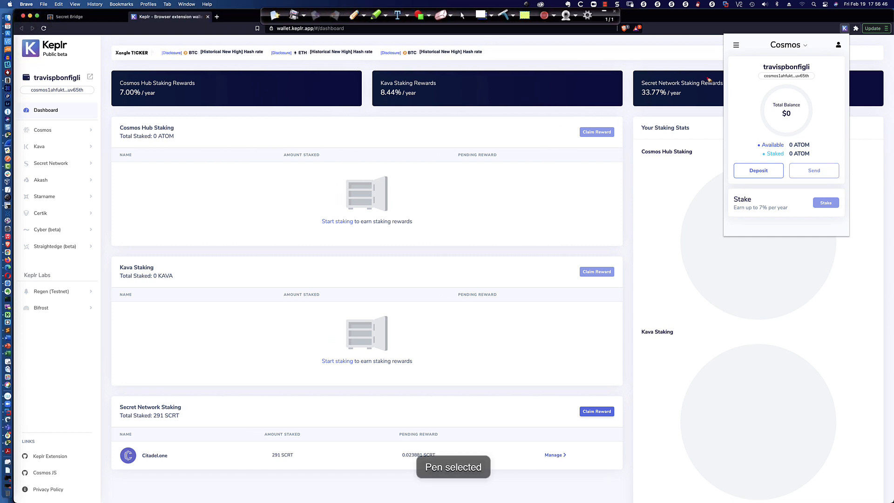
pyautogui.moveTo(706, 77)
pyautogui.mouseDown()
pyautogui.moveTo(759, 79)
pyautogui.moveTo(750, 80)
pyautogui.mouseUp()
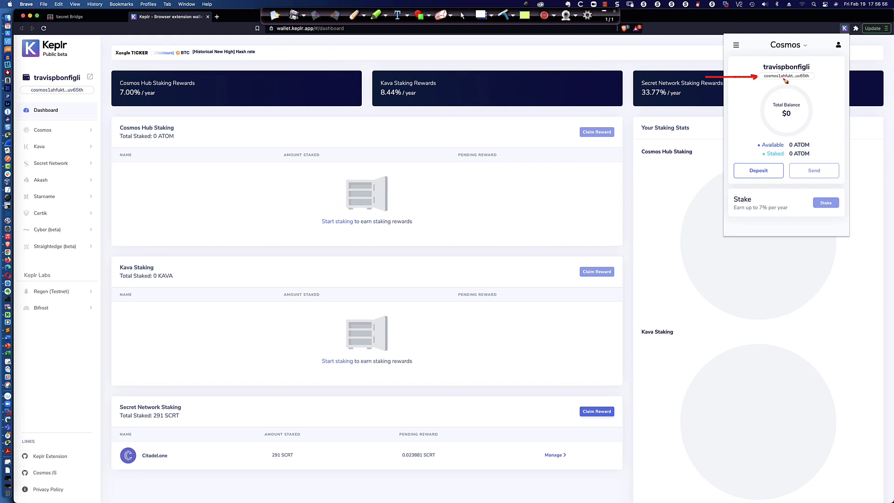
pyautogui.moveTo(756, 164)
pyautogui.mouseDown()
pyautogui.moveTo(749, 178)
pyautogui.moveTo(767, 165)
pyautogui.moveTo(755, 166)
pyautogui.mouseUp()
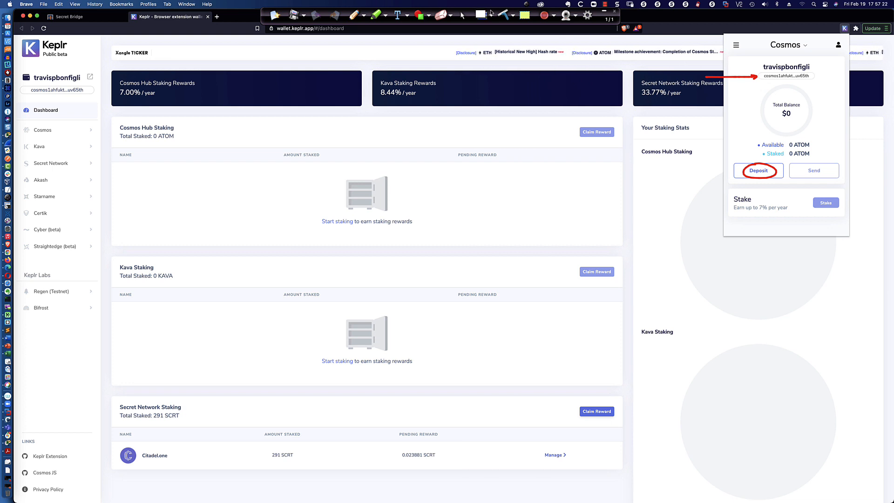
pyautogui.click(506, 13)
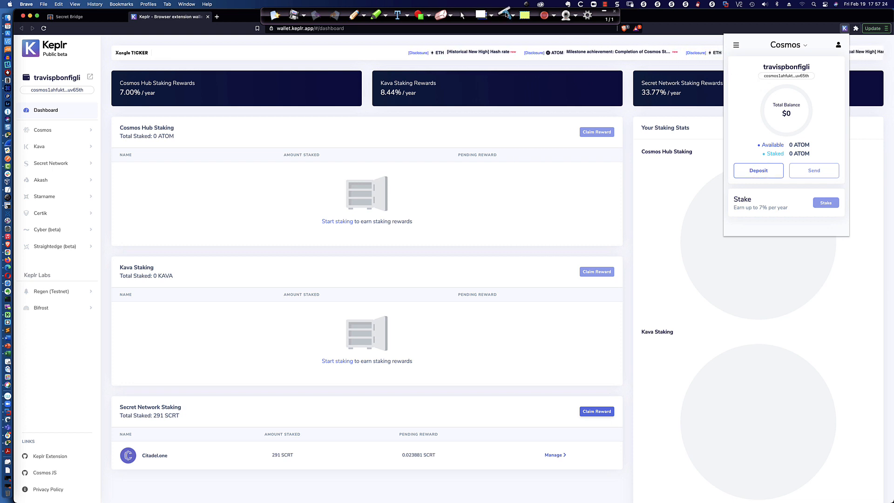
pyautogui.click(462, 16)
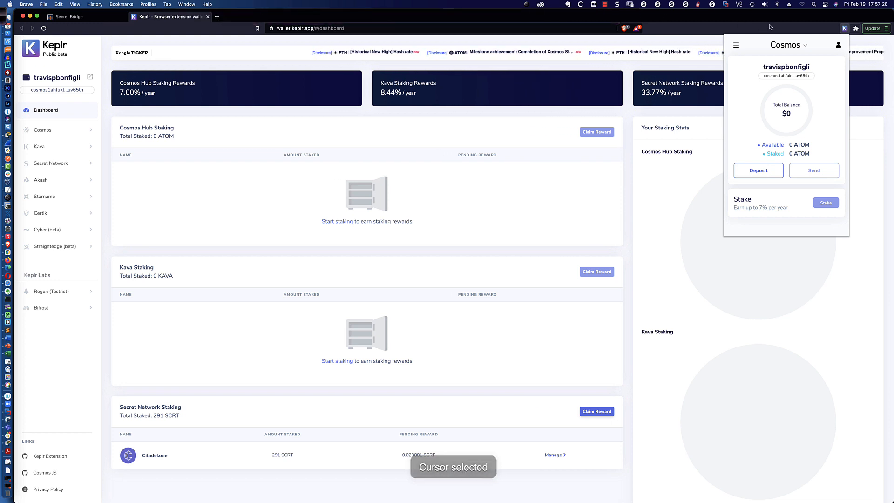
# Switch the Keplr popup to Secret Network, highlight the ~0.024 SCRT pending reward, then close it.
pyautogui.click(807, 46)
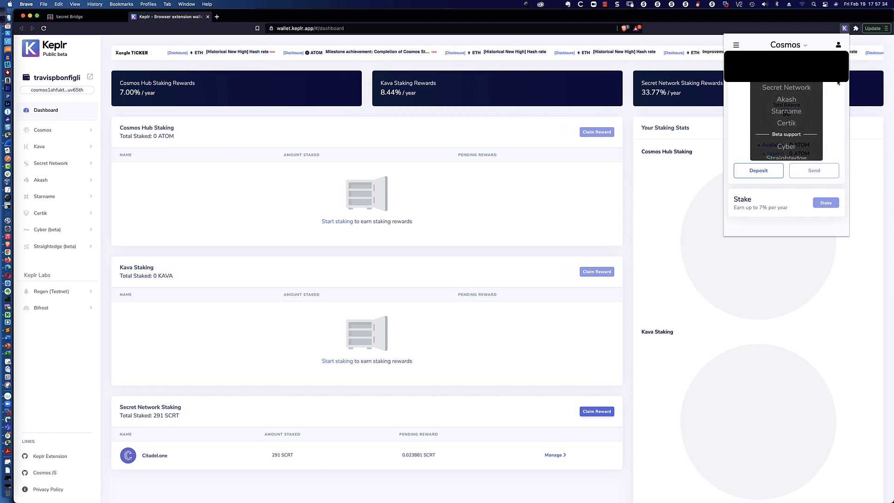
pyautogui.click(812, 92)
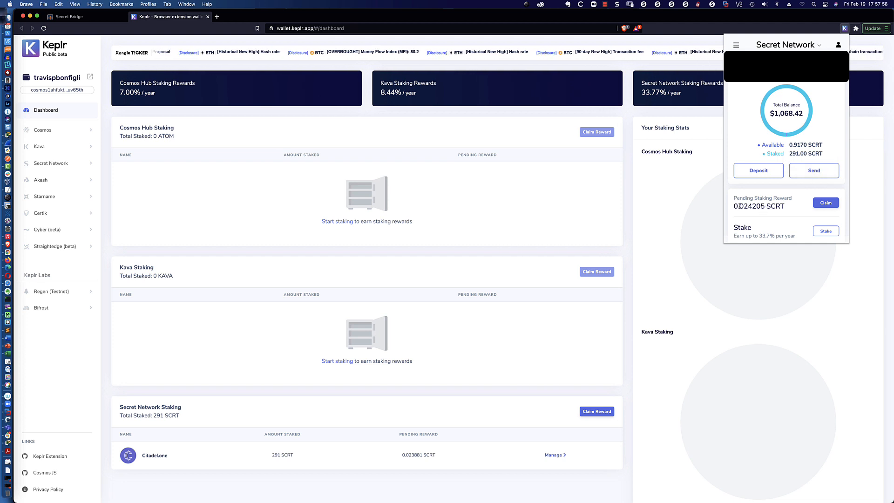
pyautogui.moveTo(746, 206); pyautogui.dragTo(786, 209)
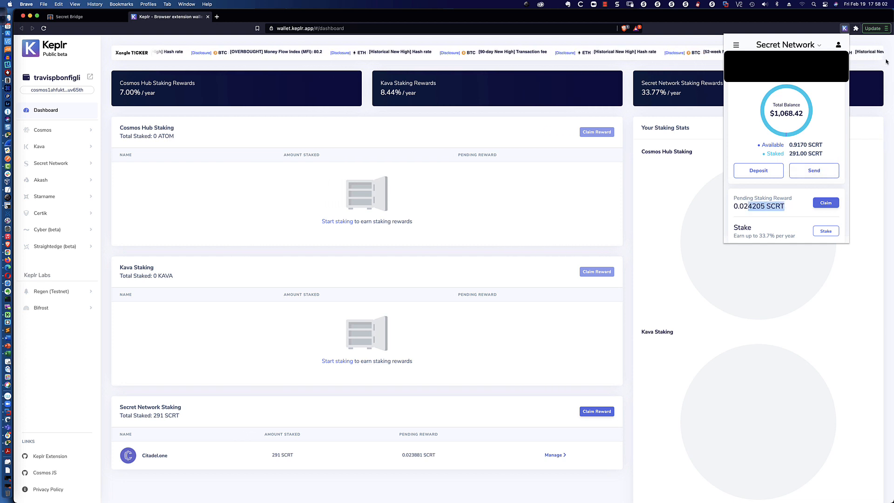
pyautogui.click(845, 28)
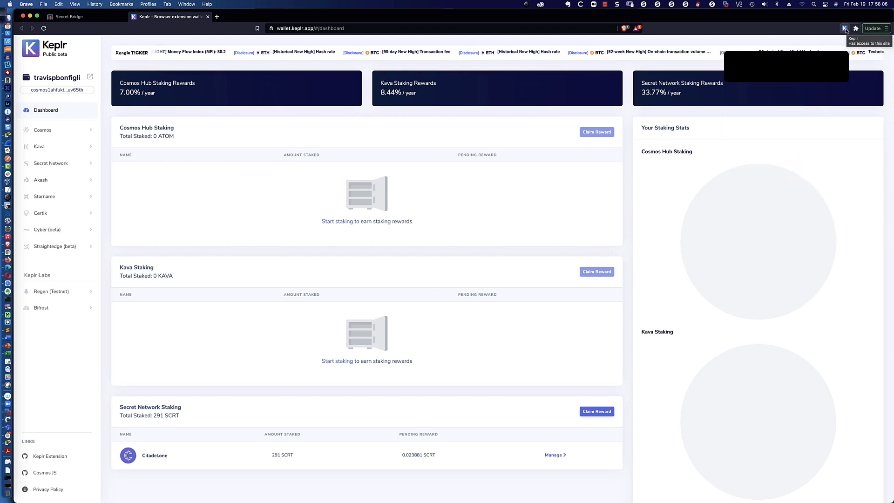
pyautogui.click(845, 28)
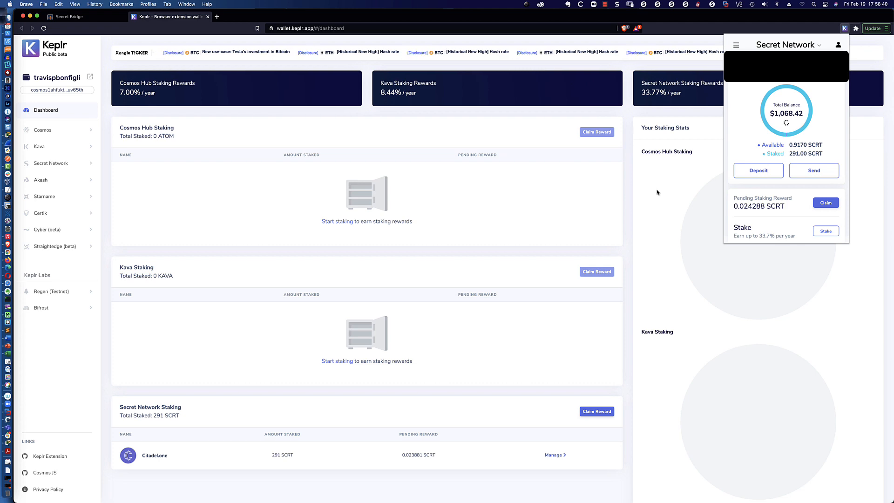
pyautogui.click(657, 193)
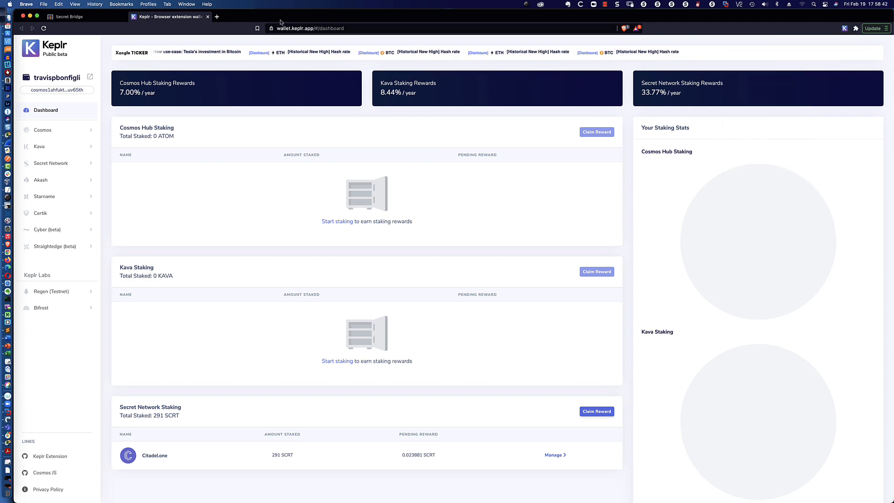
# Load binance.com in a new browser tab.
pyautogui.click(217, 16)
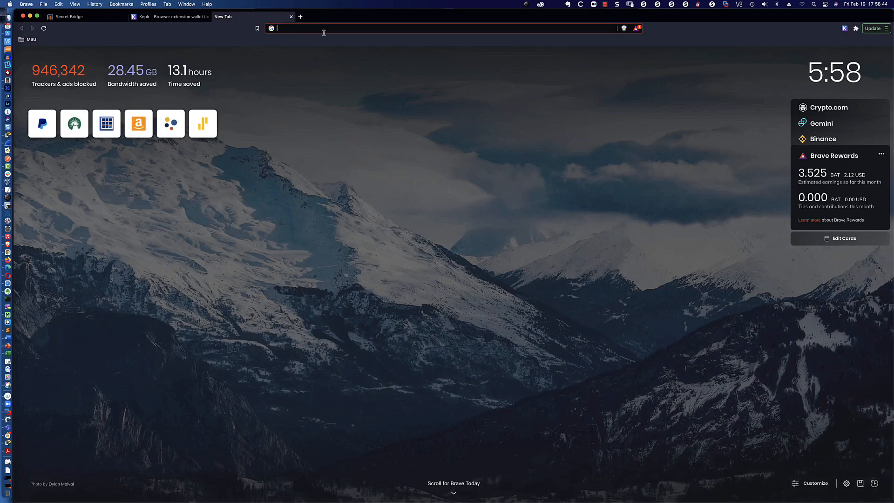
pyautogui.click(324, 29)
pyautogui.write('bin')
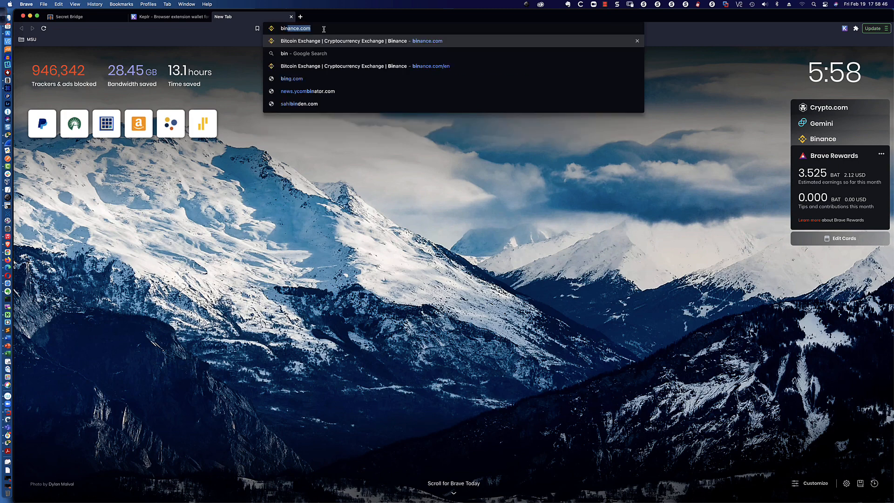
pyautogui.press('Return')
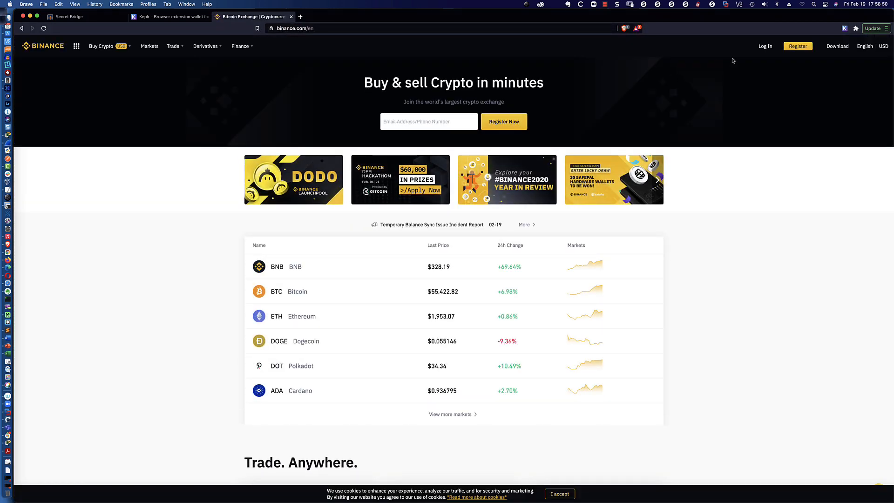
# Log in with the saved credentials, pass the slider puzzle and 2FA code, and dismiss the US notice.
pyautogui.click(766, 47)
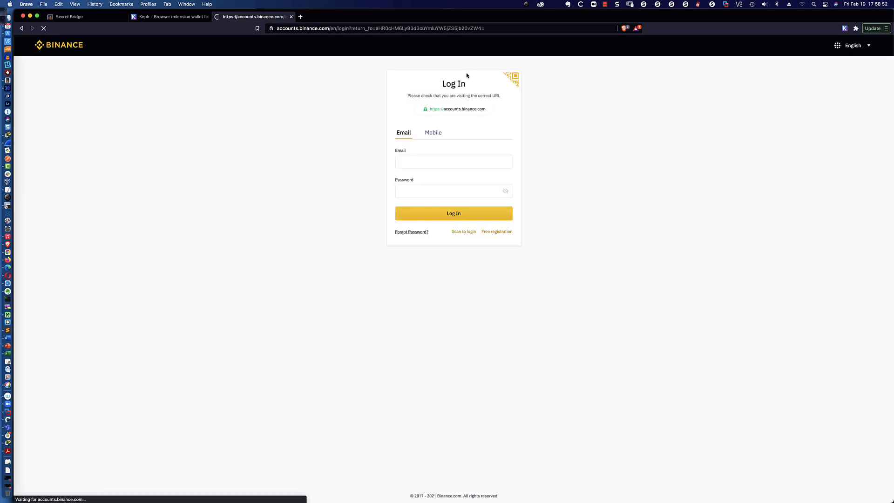
pyautogui.click(412, 164)
pyautogui.click(423, 179)
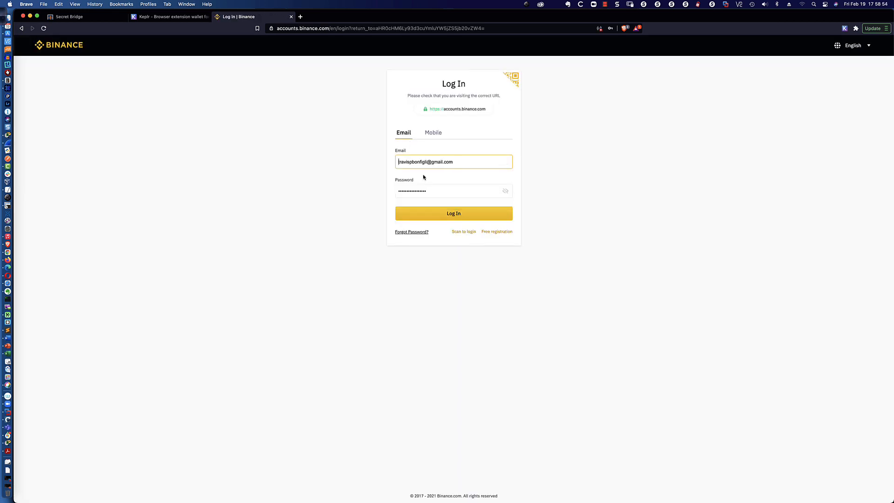
pyautogui.click(422, 213)
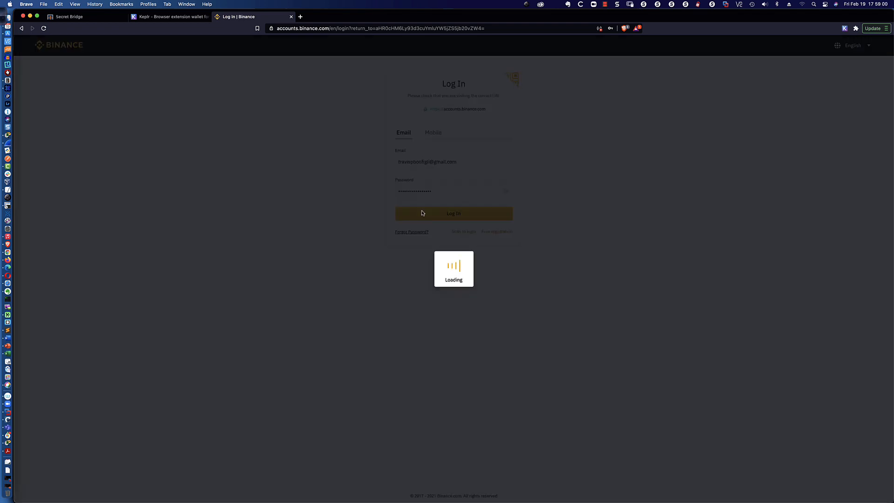
pyautogui.moveTo(412, 251); pyautogui.dragTo(472, 254)
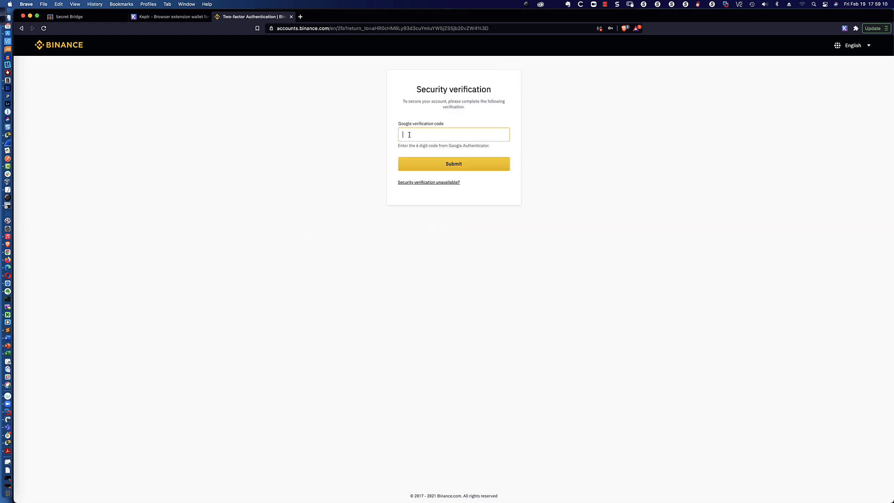
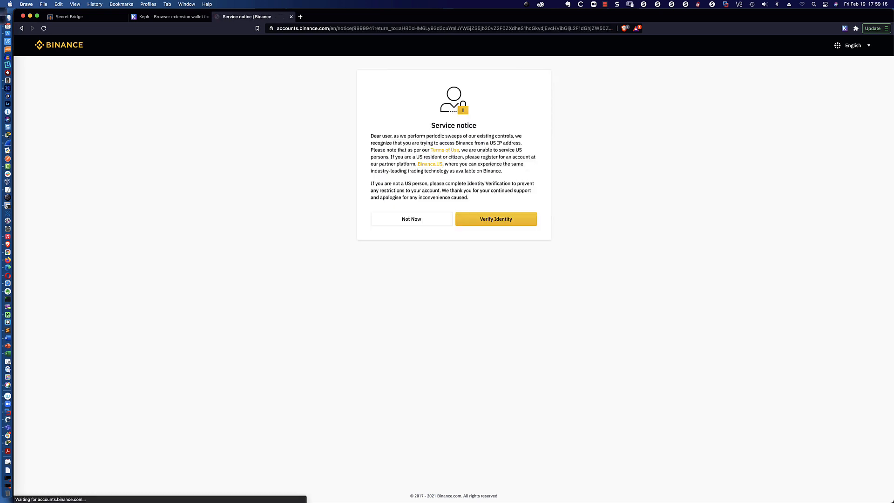
pyautogui.click(409, 223)
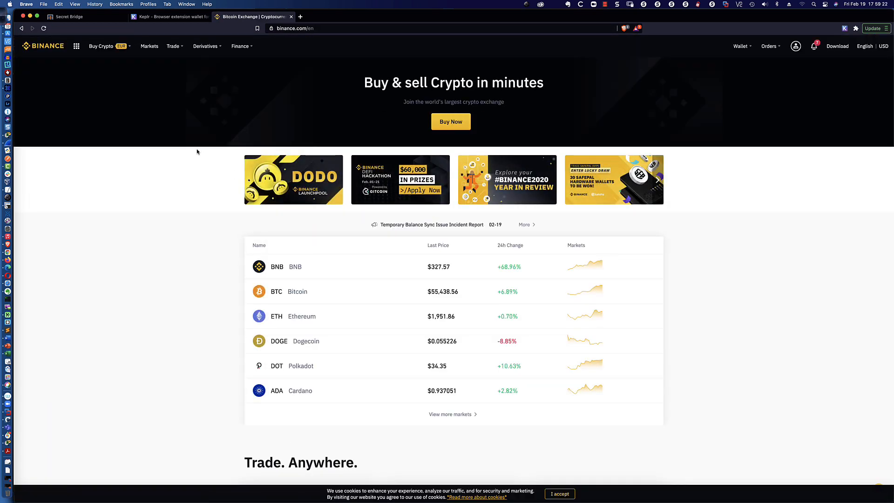
# Open the Fiat and Spot page from the Wallet menu.
pyautogui.moveTo(750, 48)
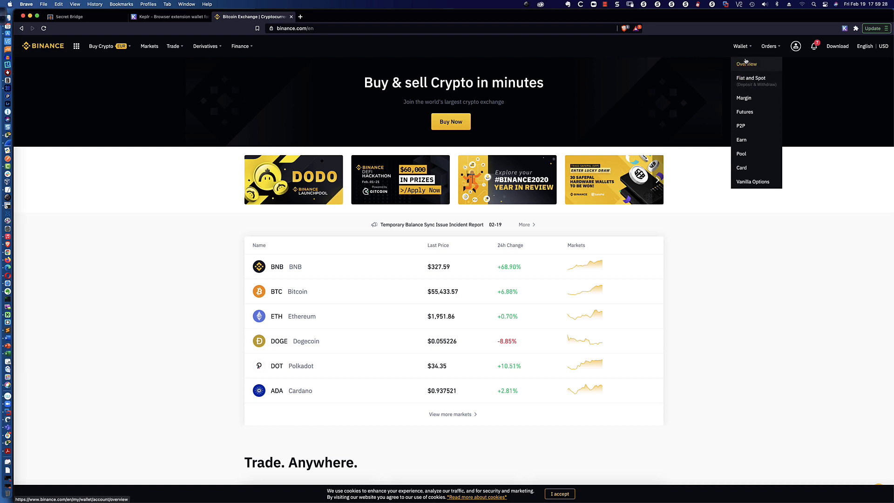
pyautogui.click(747, 80)
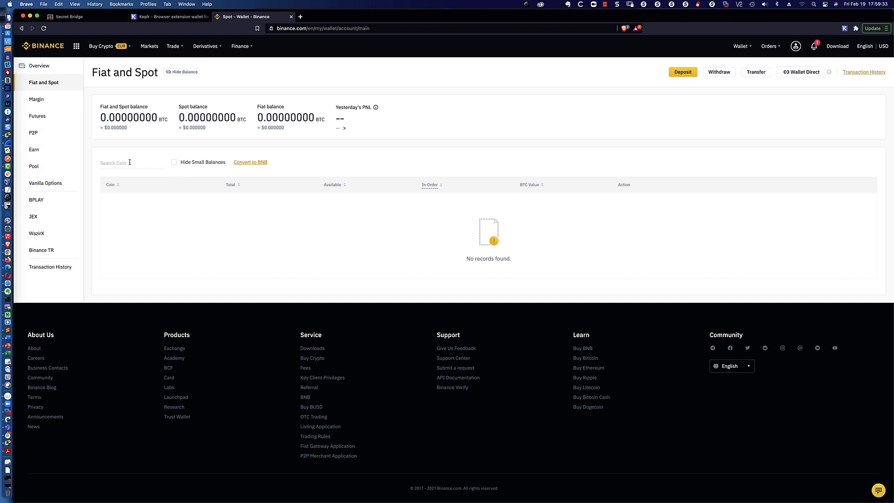
# Search the coin list for 'scrt' so only Secret (SCRT) is listed.
pyautogui.click(127, 163)
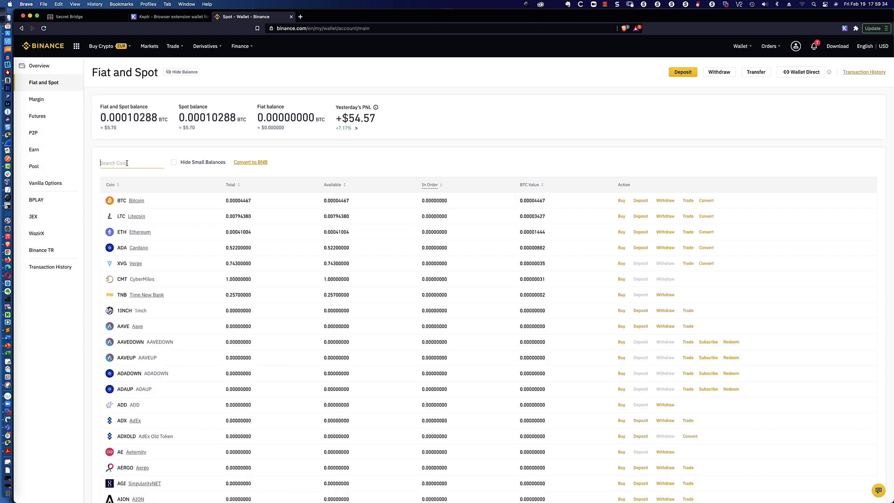
pyautogui.write('scrt')
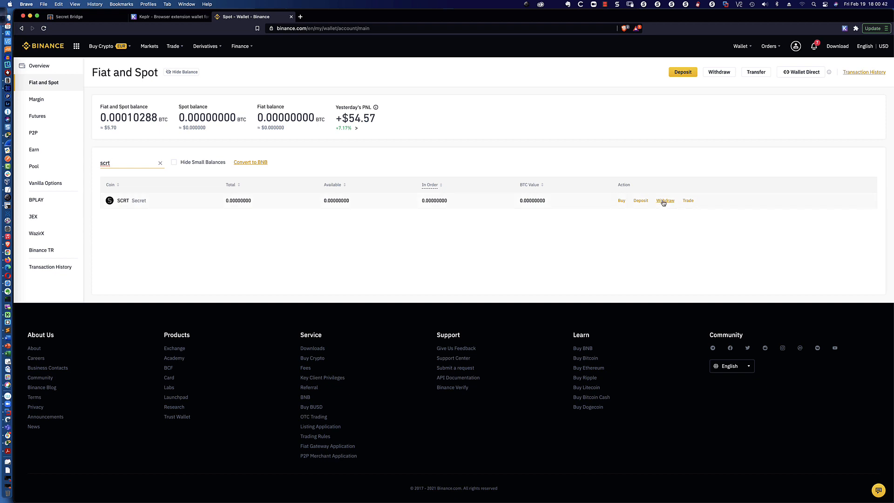
# Choose Withdraw on the Secret (SCRT) row.
pyautogui.click(663, 202)
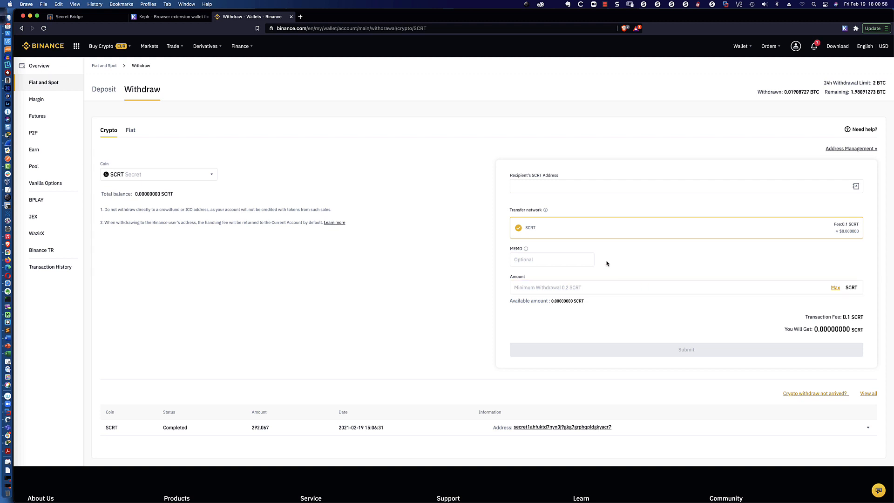
# Copy Keplr's Secret Network deposit address and paste it into the recipient SCRT address field.
pyautogui.click(526, 191)
pyautogui.click(844, 29)
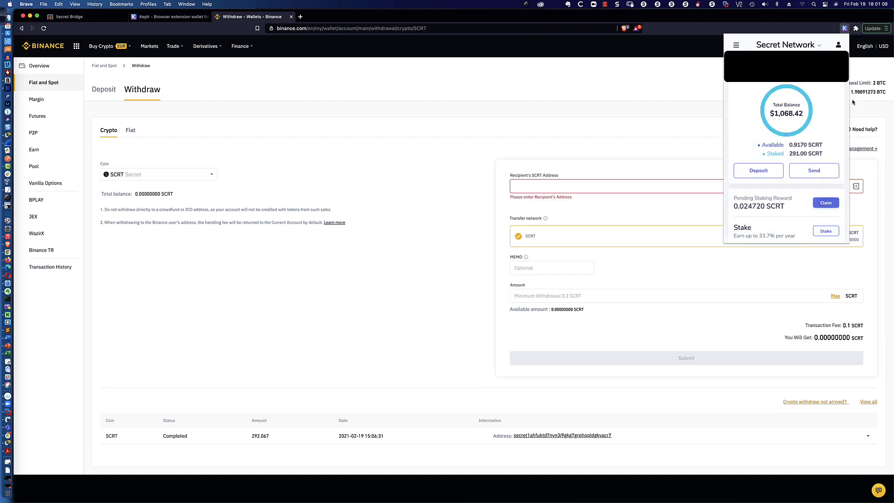
pyautogui.click(757, 170)
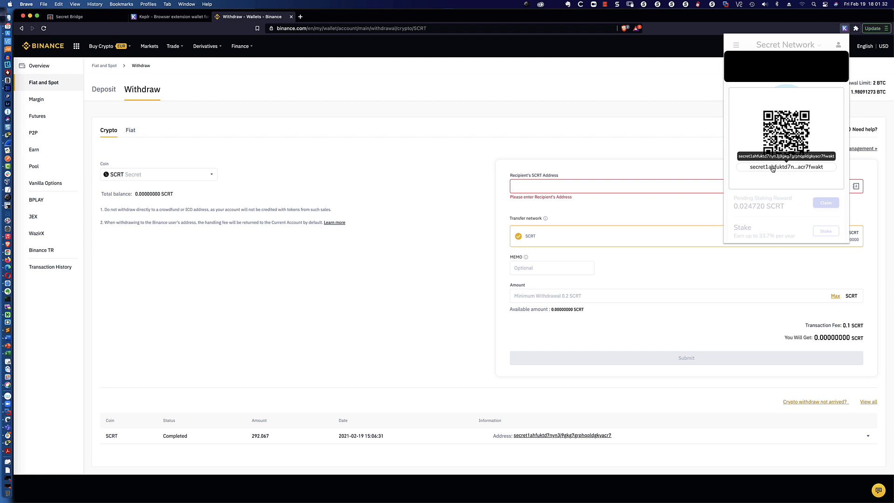
pyautogui.click(773, 168)
pyautogui.click(772, 168)
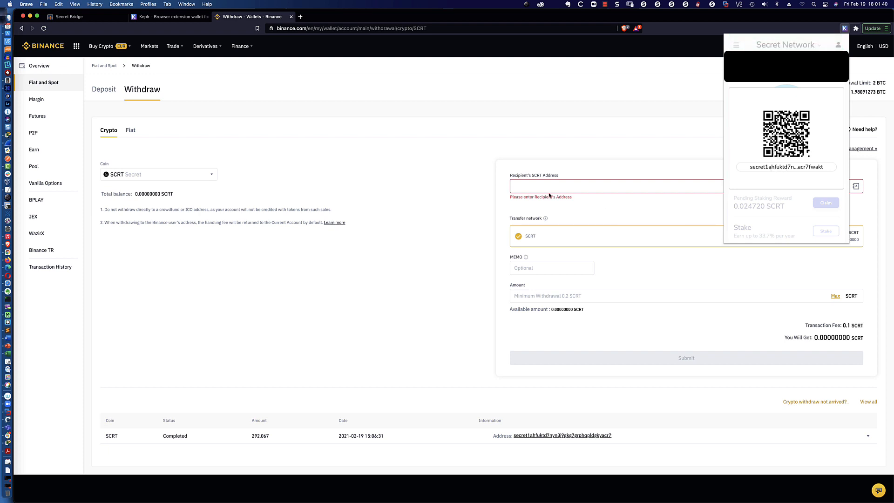
pyautogui.click(523, 187)
pyautogui.press('super+v')
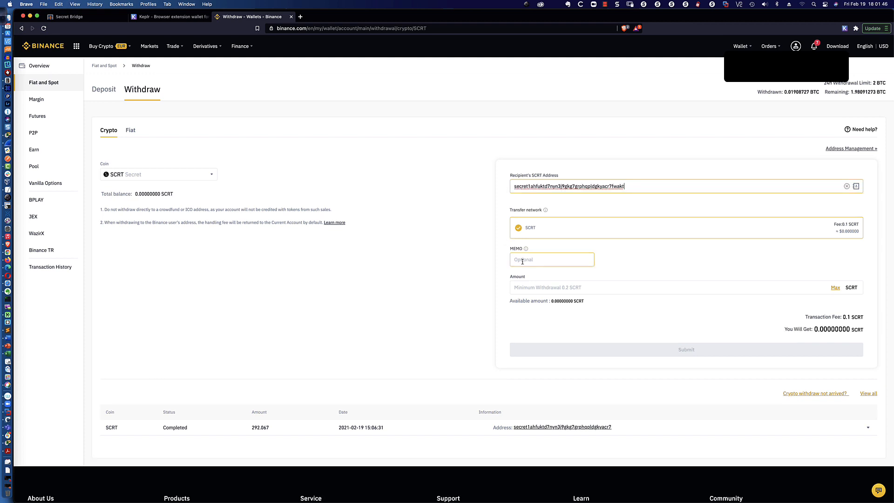
# Fill the SCRT withdrawal amount with Max and submit it.
pyautogui.moveTo(525, 249)
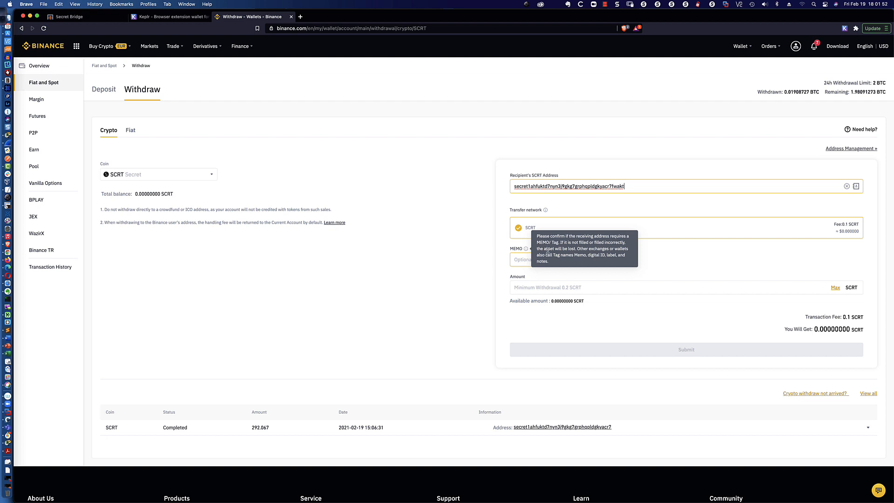
pyautogui.click(522, 260)
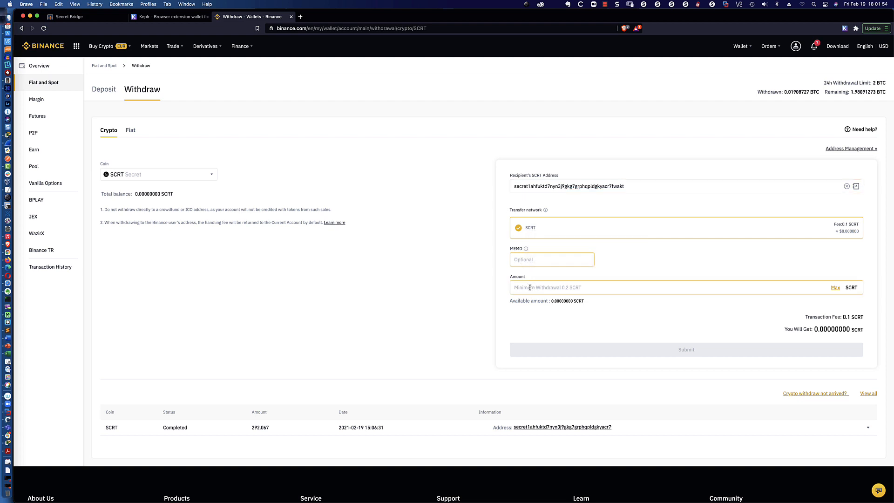
pyautogui.click(527, 287)
pyautogui.click(835, 287)
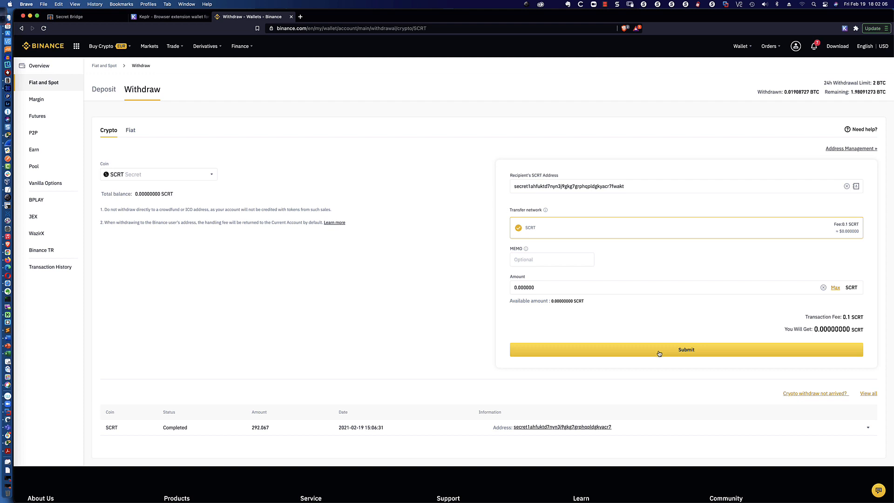
pyautogui.click(658, 353)
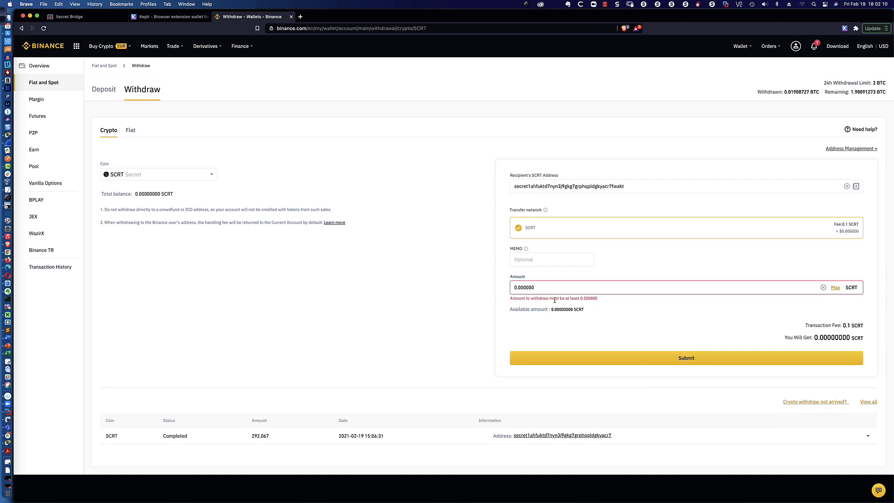
# Try submitting 0.99 SCRT, then clear and resubmit with Max, hitting the 0.2 minimum.
pyautogui.click(538, 290)
pyautogui.press('BackSpace')
pyautogui.press('BackSpace')
pyautogui.press('BackSpace')
pyautogui.write('99')
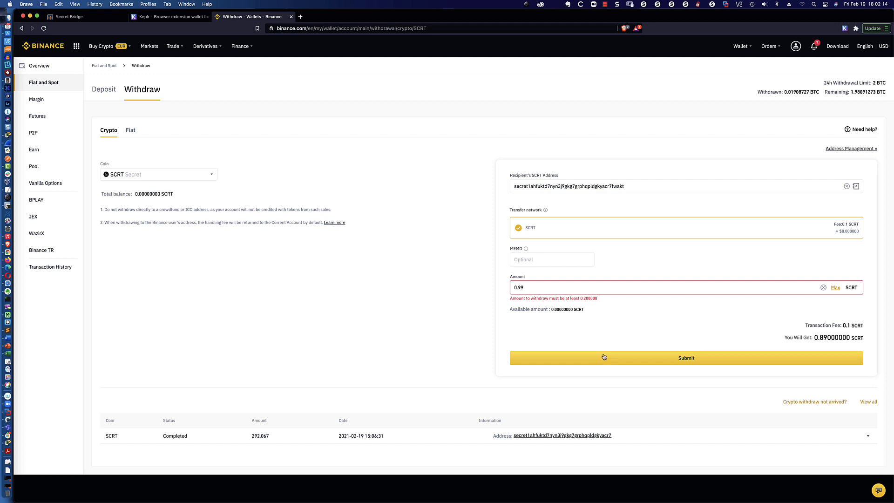
pyautogui.click(608, 361)
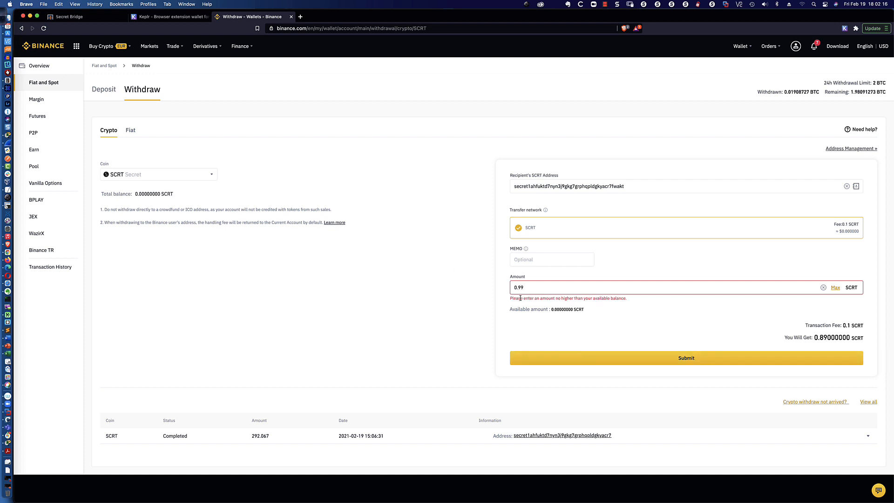
pyautogui.click(823, 287)
pyautogui.click(835, 287)
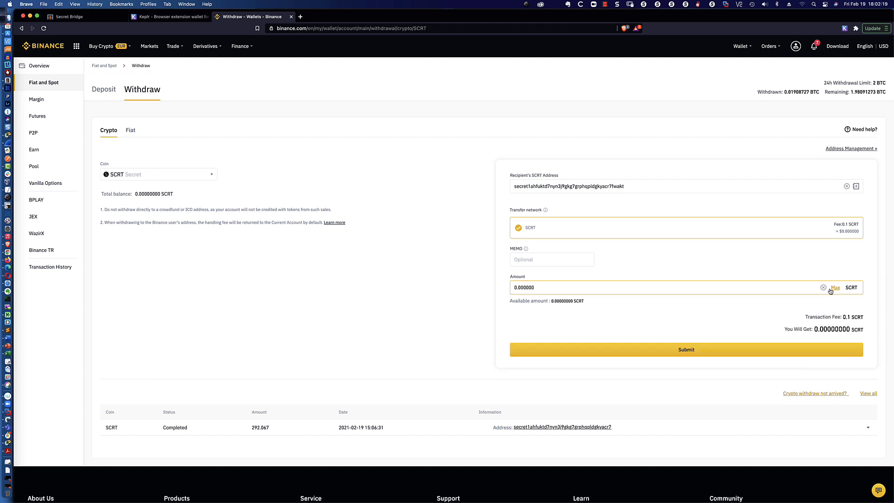
pyautogui.click(681, 354)
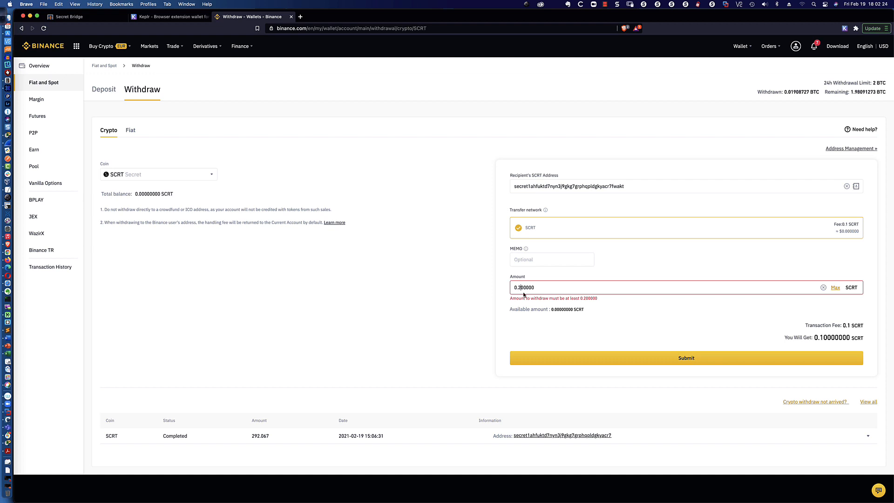
# Submit 0.200000 SCRT, see it rejected for exceeding the 0 available balance, and select the amount.
pyautogui.click(643, 362)
pyautogui.click(528, 259)
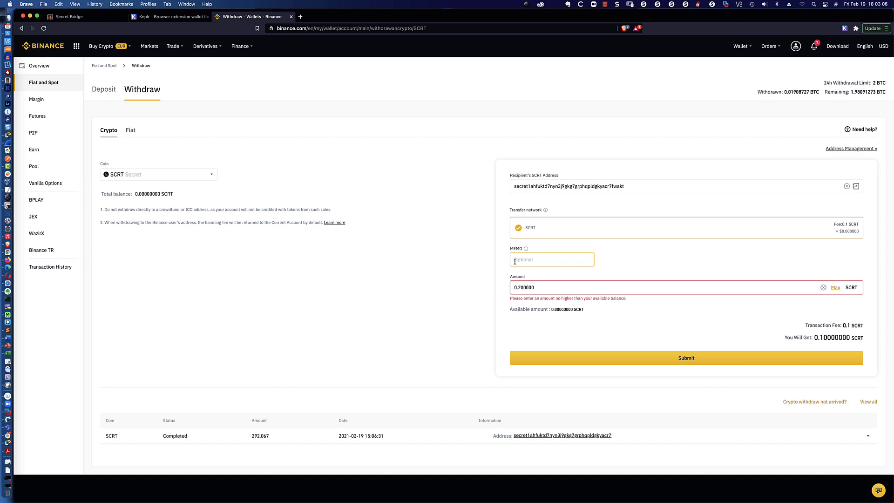
pyautogui.doubleClick(537, 286)
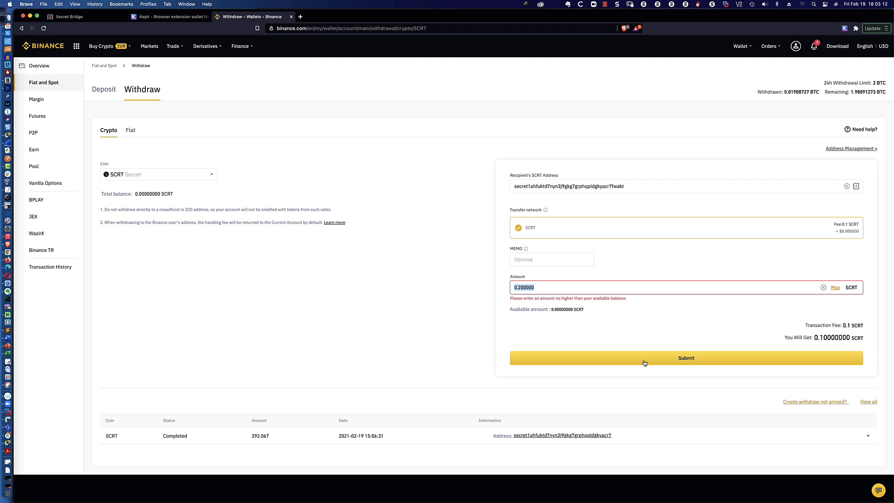
pyautogui.click(845, 27)
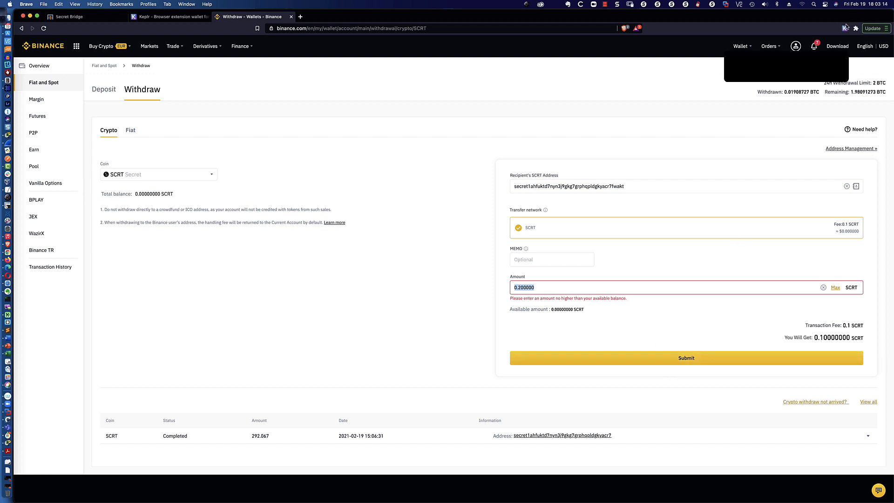
# Review the Secret Network balance, 291 SCRT staked and pending reward, then go to the staking page.
pyautogui.click(845, 28)
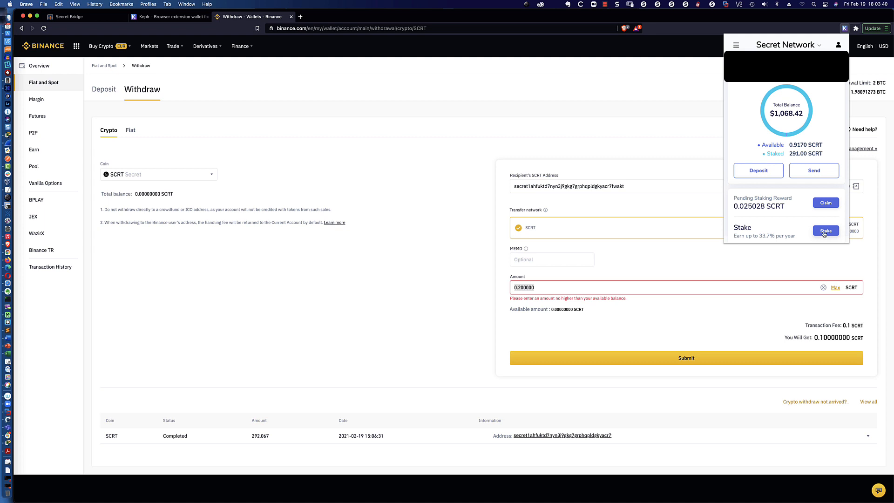
pyautogui.click(825, 232)
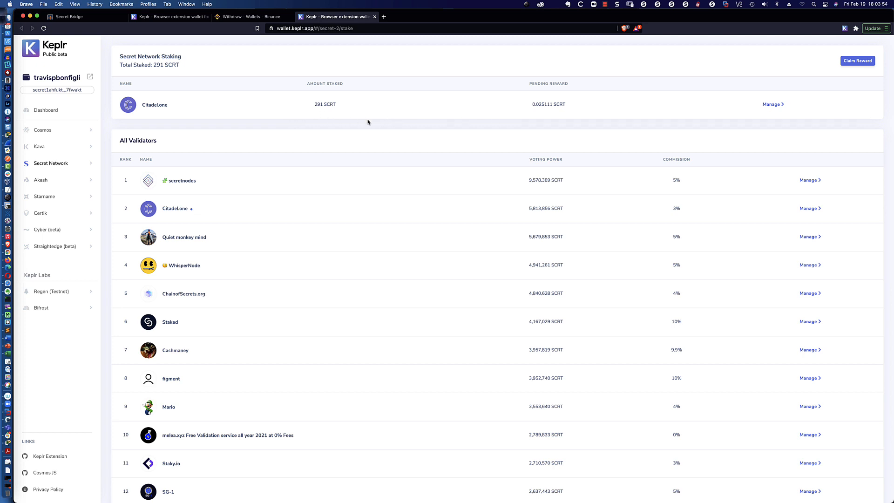
pyautogui.scroll(-2, 503, 172)
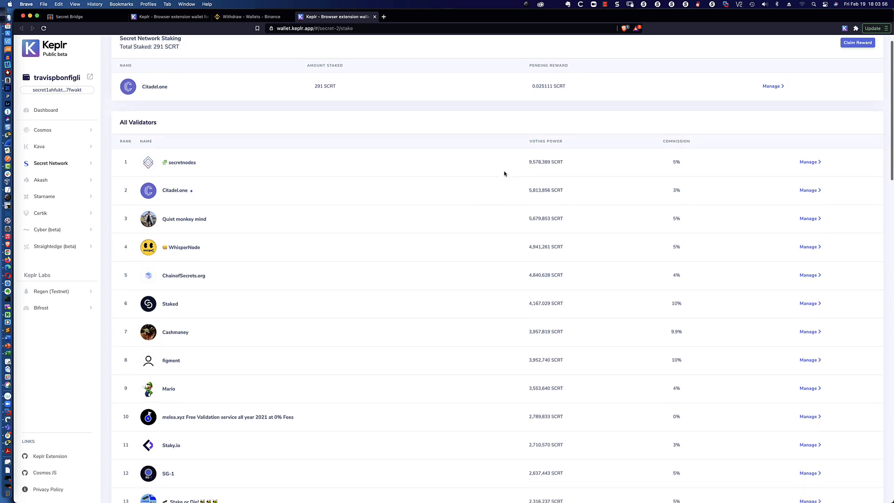
pyautogui.scroll(-4, 504, 174)
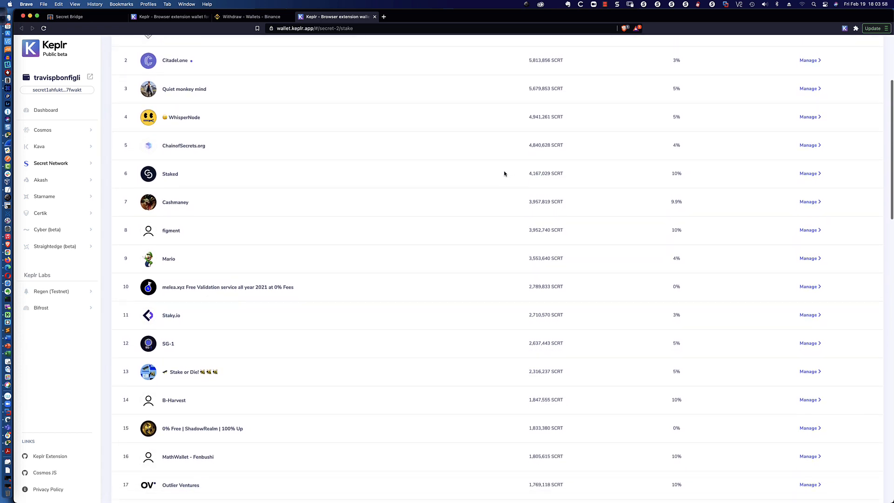
pyautogui.scroll(4, 504, 174)
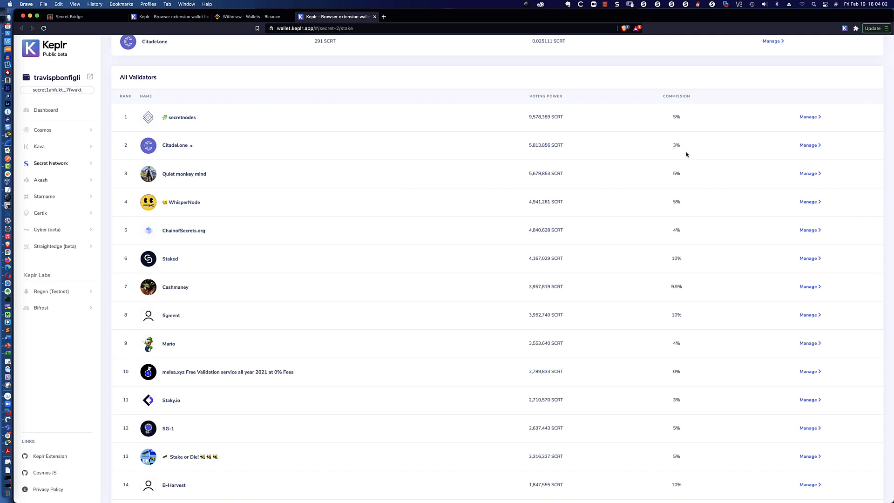
pyautogui.scroll(1, 686, 154)
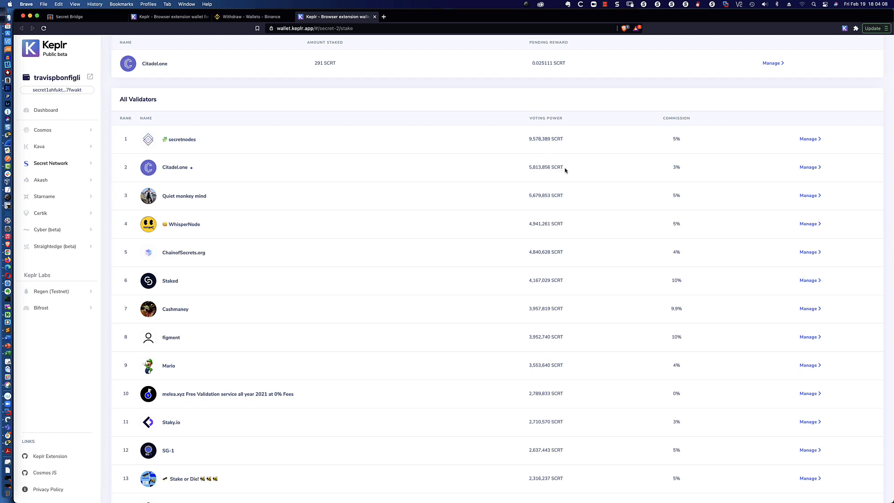
# Open Citadel.one's validator details and start a delegation showing 0.917 SCRT available.
pyautogui.click(804, 168)
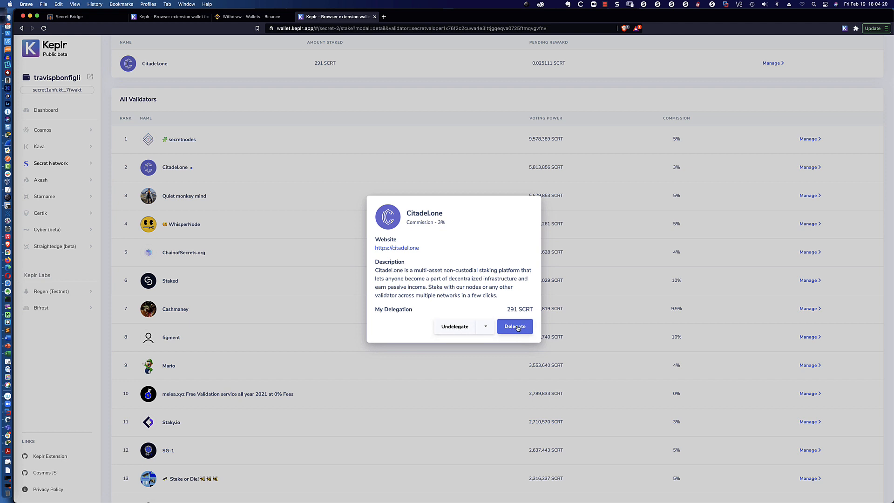
pyautogui.click(515, 327)
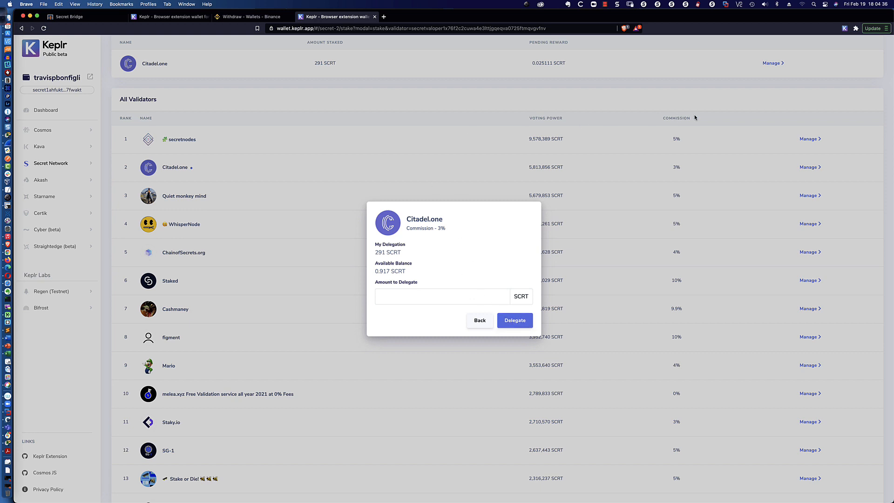
# View the fee options for claiming the pending reward, then back out without claiming.
pyautogui.click(844, 28)
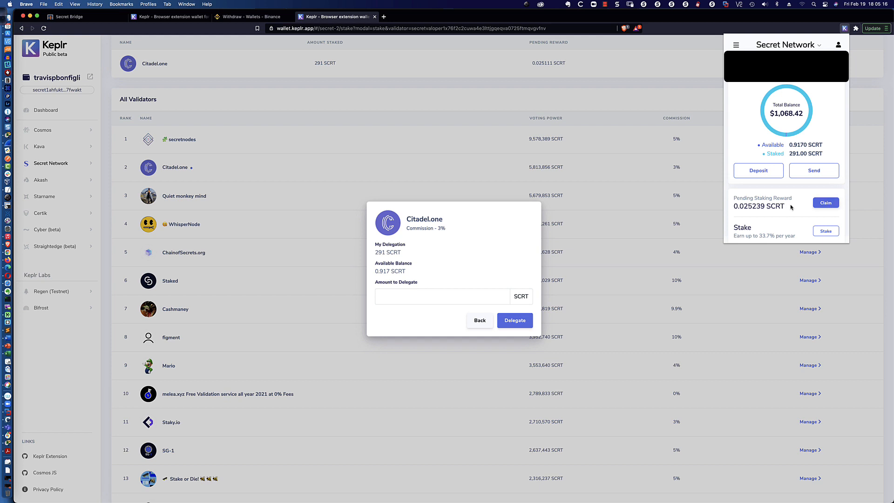
pyautogui.click(825, 203)
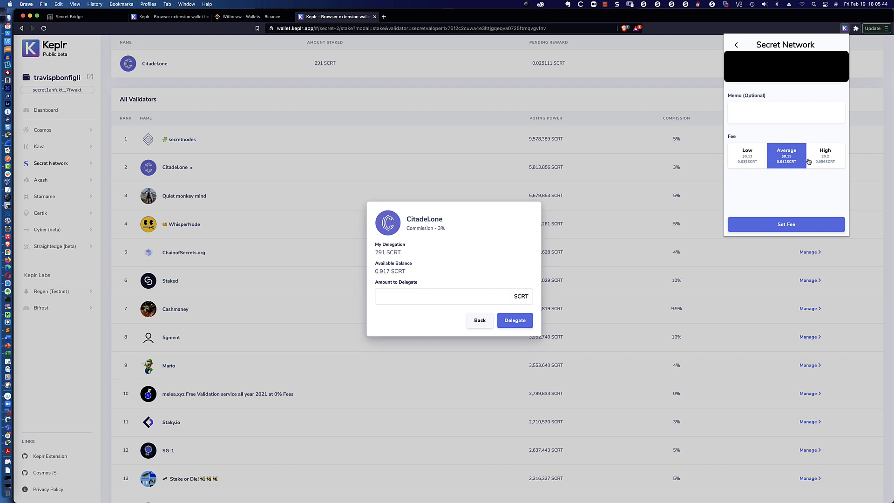
pyautogui.click(735, 44)
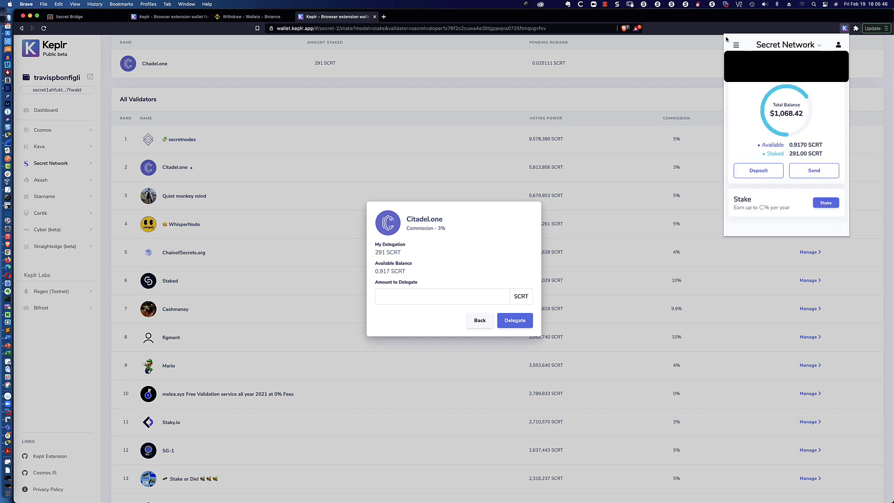
pyautogui.scroll(-1, 785, 223)
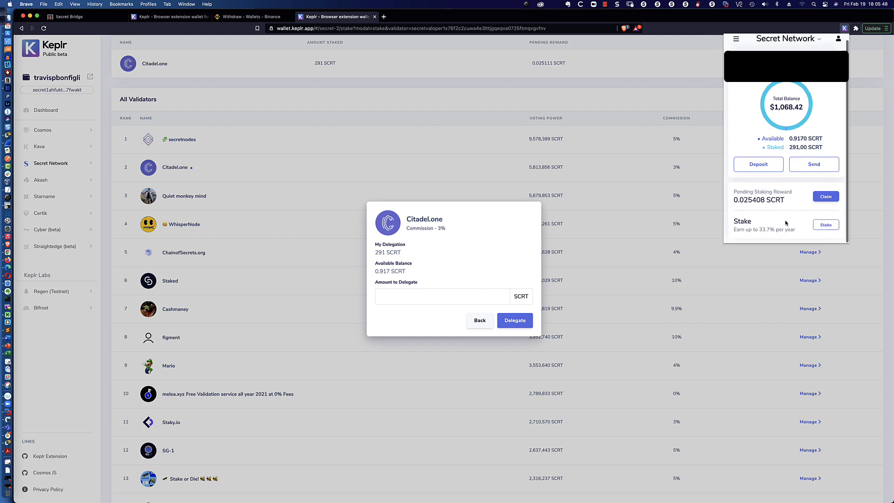